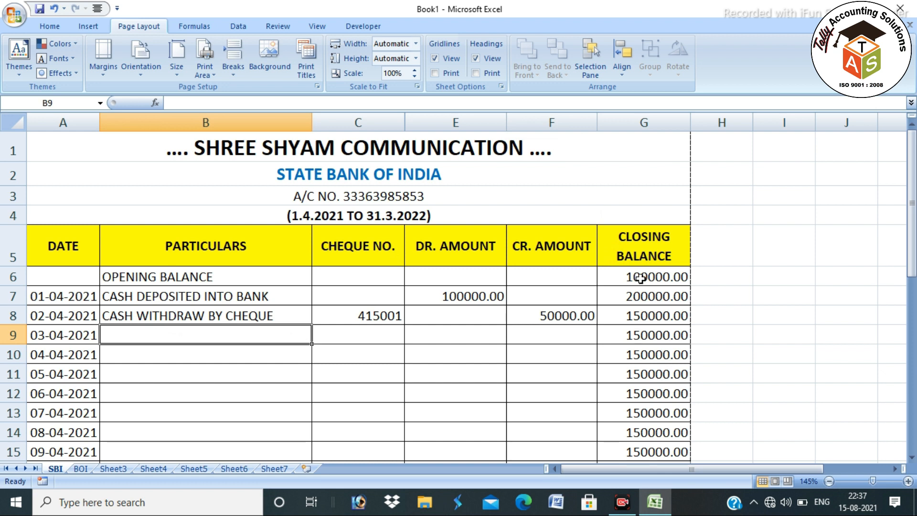
# Enter CASH DEPOSITED INTO BANK in B9 with a 100000 debit in column E
pyautogui.click(646, 319)
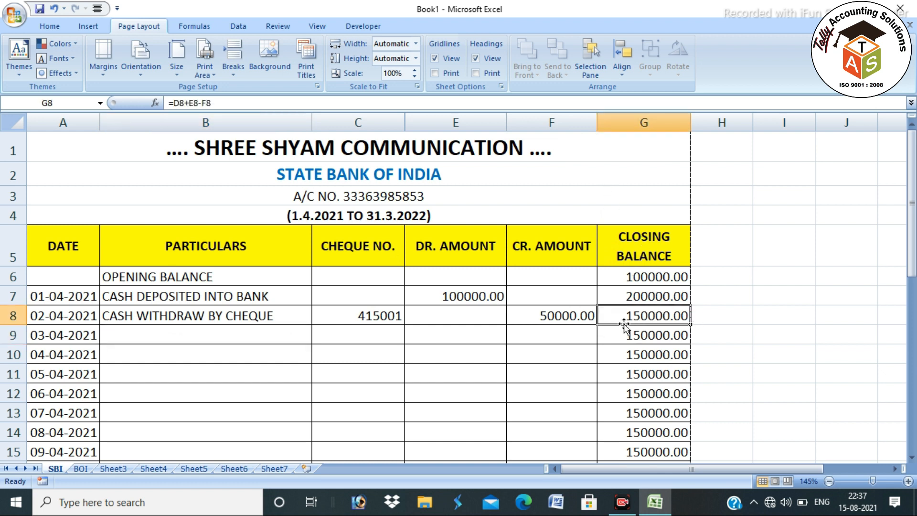
pyautogui.click(244, 338)
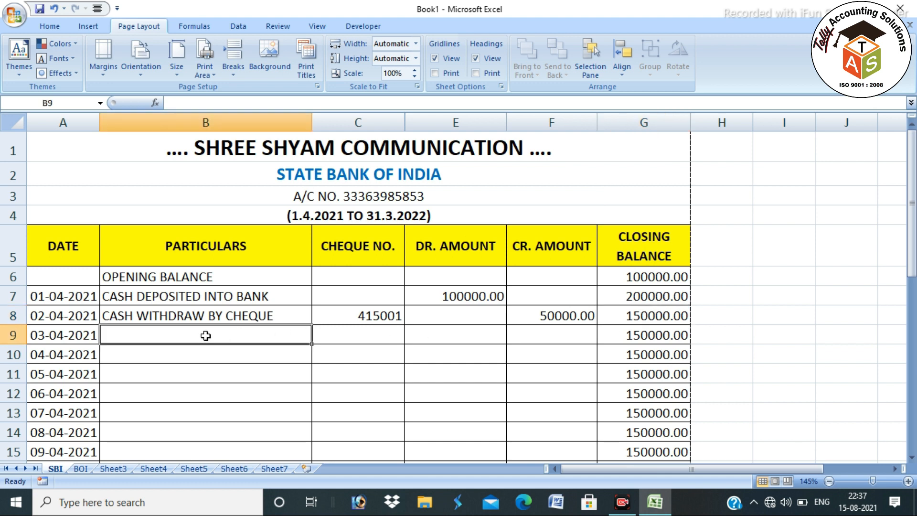
pyautogui.write('C')
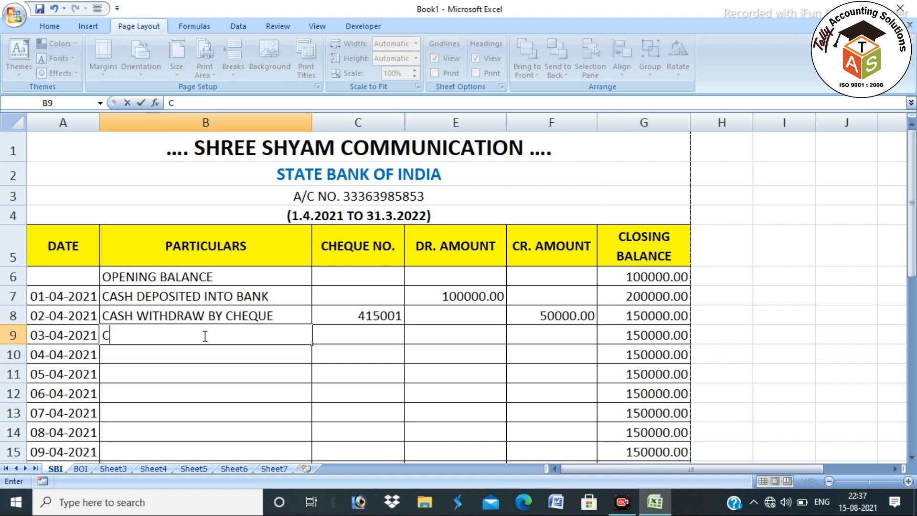
pyautogui.write('ASH DEPOSITED INTO BANK')
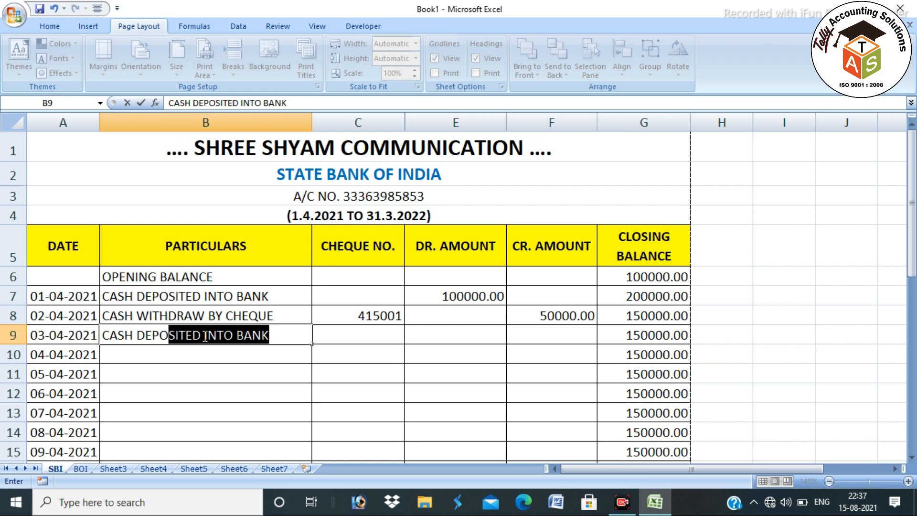
pyautogui.press('Tab')
pyautogui.press('Tab')
pyautogui.write('100000')
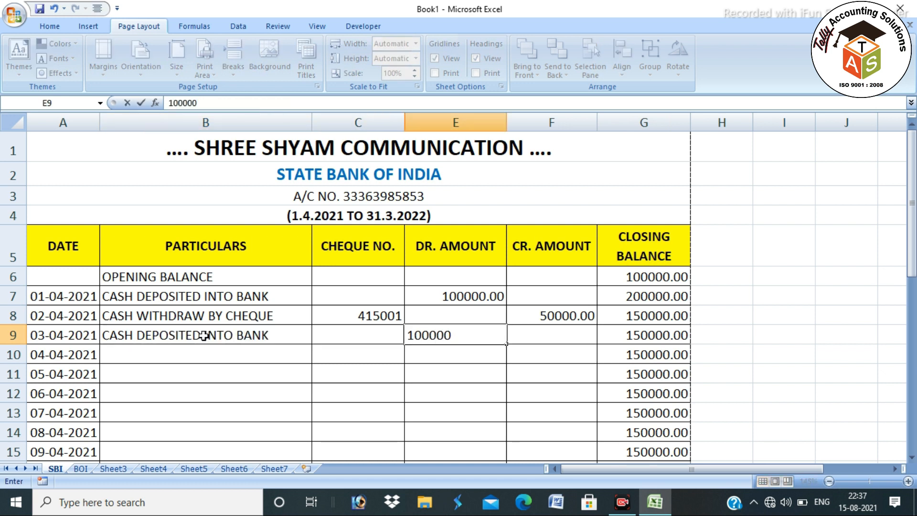
pyautogui.press('Return')
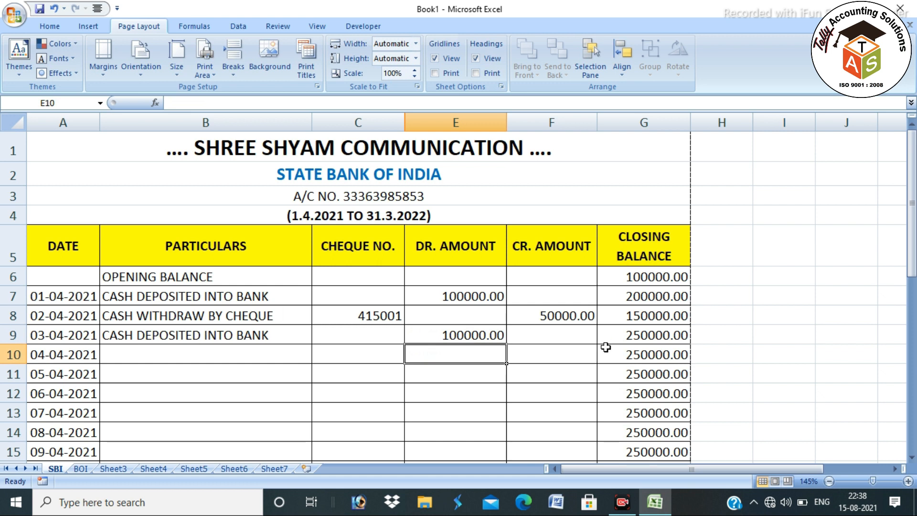
pyautogui.click(215, 348)
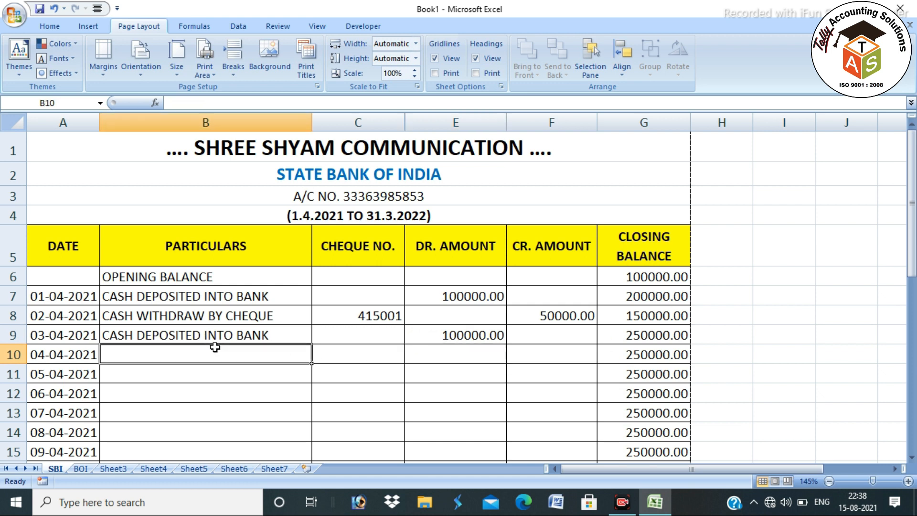
# Enter RTGS TO OM ENTERPRISES in B10 with a 40000 credit amount
pyautogui.write('C')
pyautogui.press('Escape')
pyautogui.write('R')
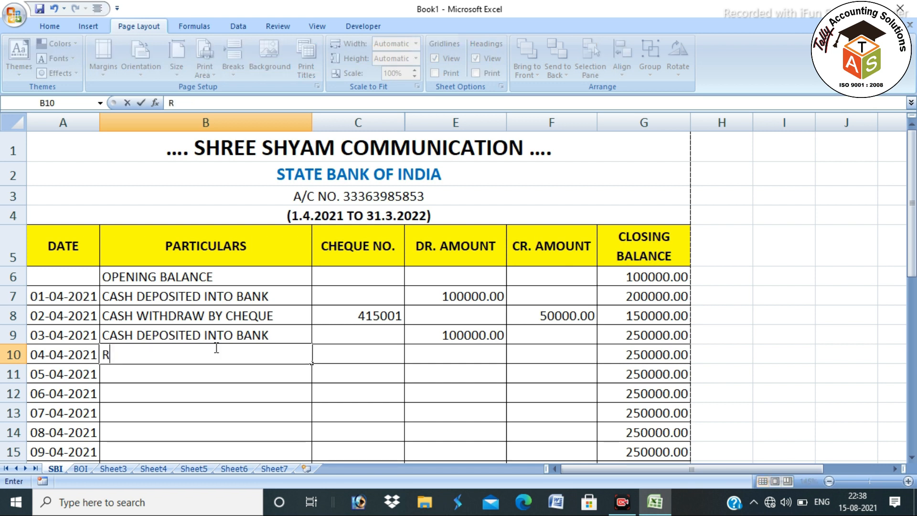
pyautogui.write('TGS TO PAR')
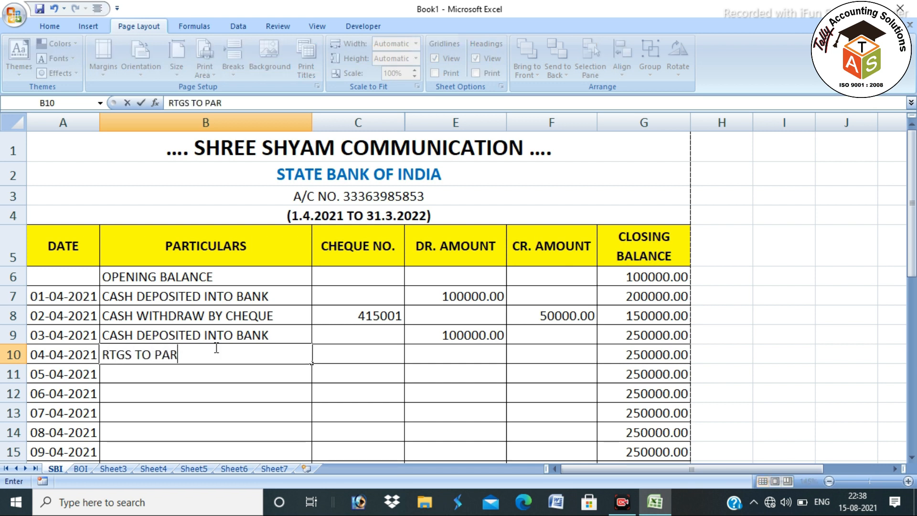
pyautogui.press('BackSpace')
pyautogui.press('BackSpace')
pyautogui.write('OM ENTERPRISES')
pyautogui.press('Tab')
pyautogui.press('Tab')
pyautogui.press('Tab')
pyautogui.write('4')
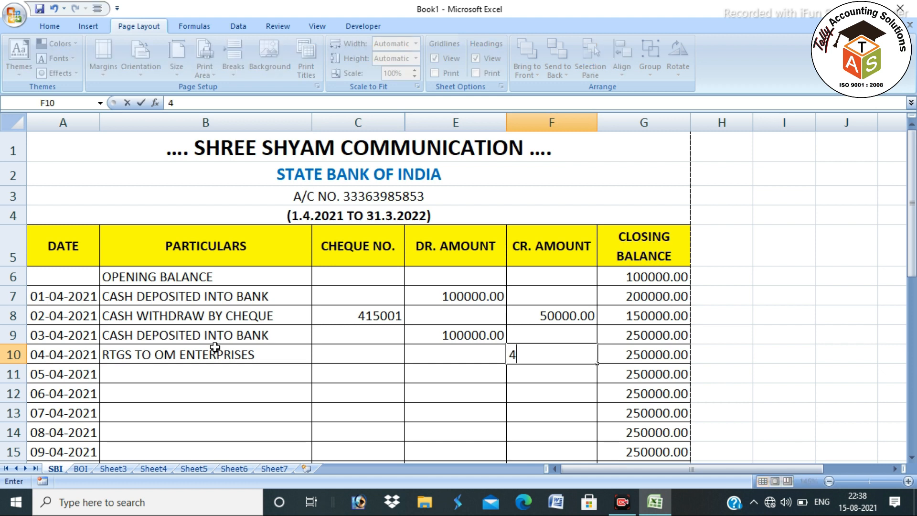
pyautogui.write('0000')
pyautogui.press('Return')
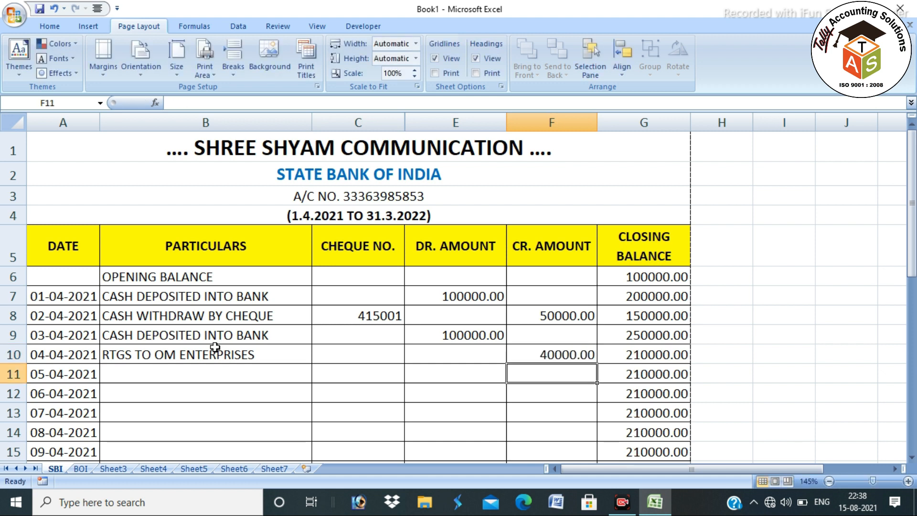
# Check the G10 closing balance formula and briefly select the statement
pyautogui.click(639, 356)
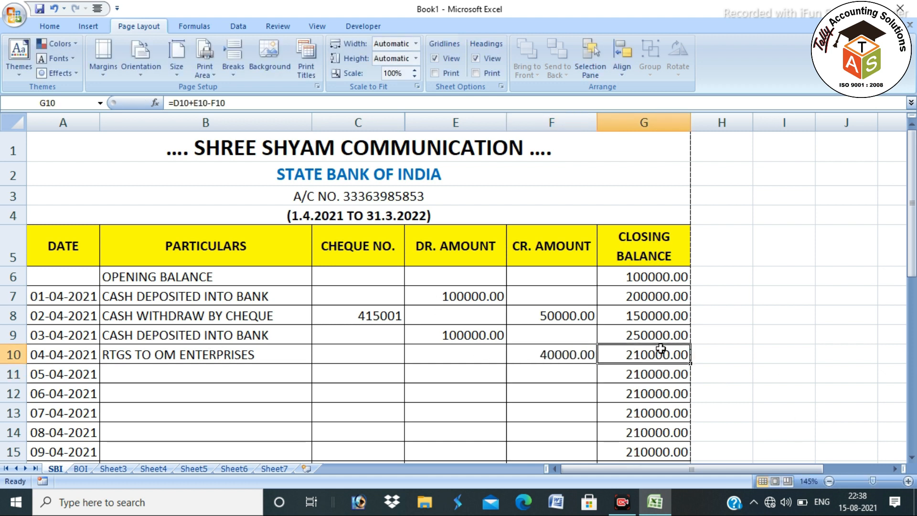
pyautogui.click(666, 368)
pyautogui.moveTo(495, 153); pyautogui.dragTo(508, 426)
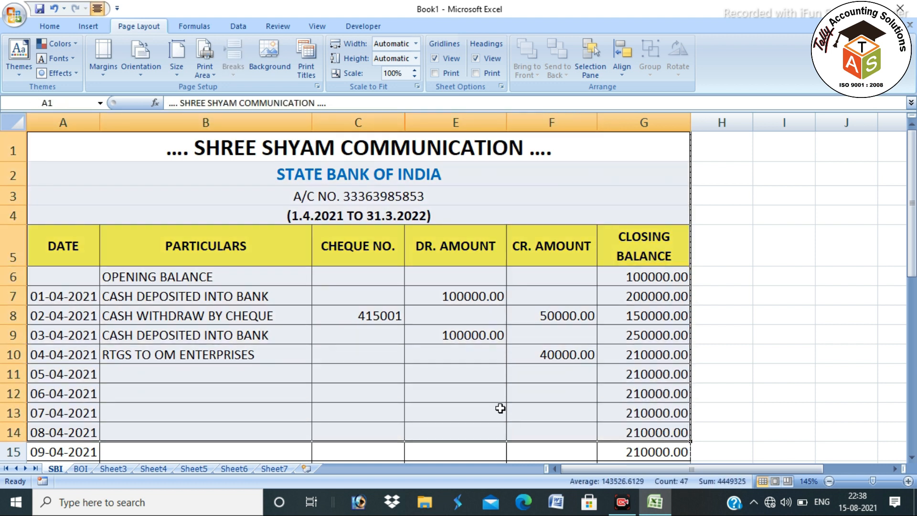
pyautogui.click(491, 397)
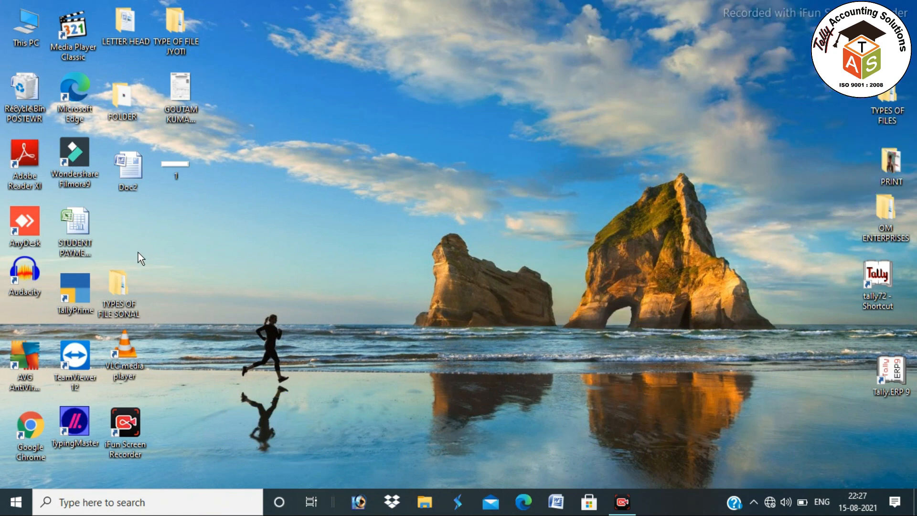
# Search Windows for 'excel'
pyautogui.click(115, 502)
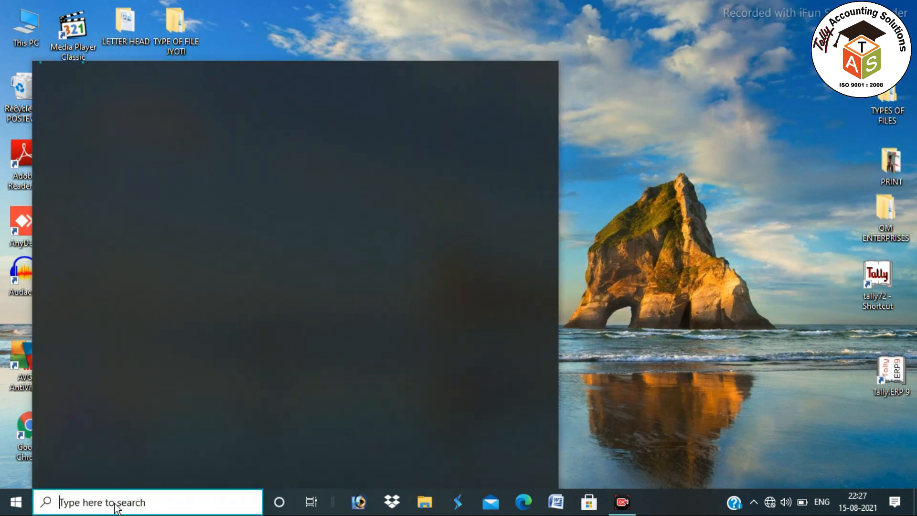
pyautogui.write('exce')
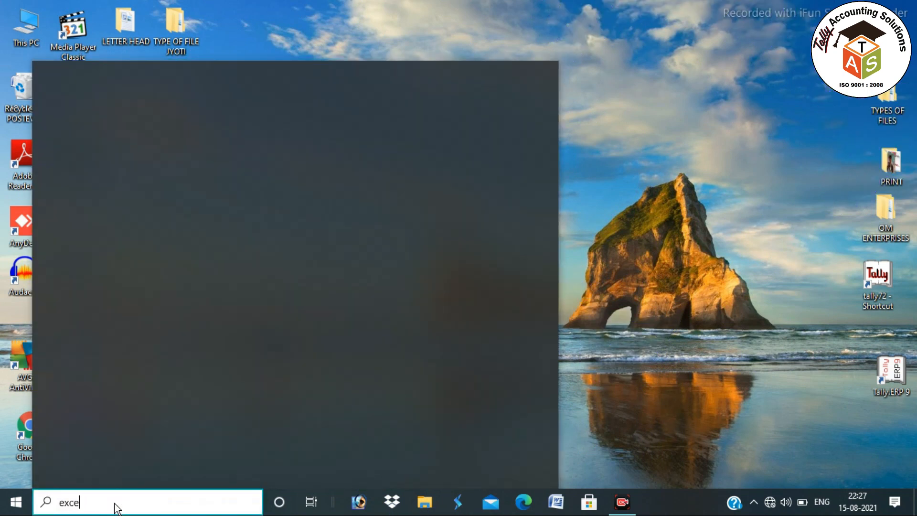
pyautogui.write('l')
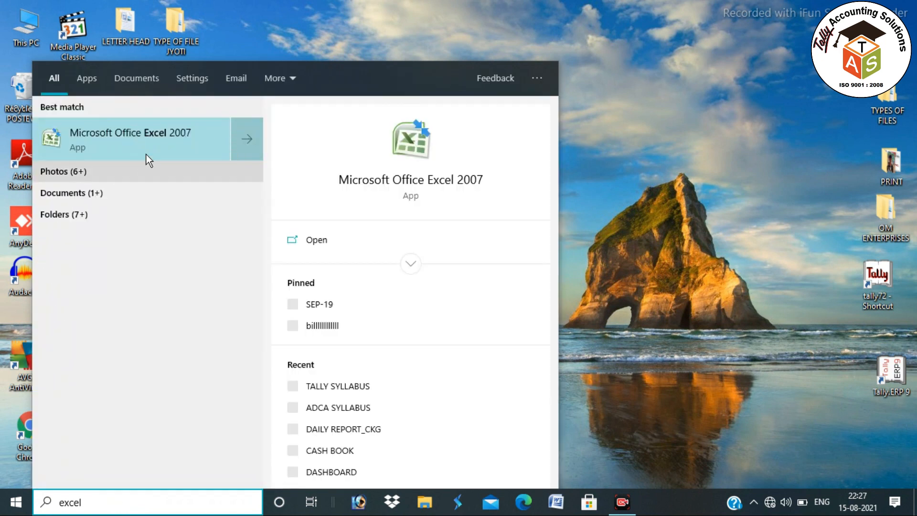
# Launch Excel 2007 and practise selecting cells and ranges like C2:Q17 and C3:M18
pyautogui.click(187, 125)
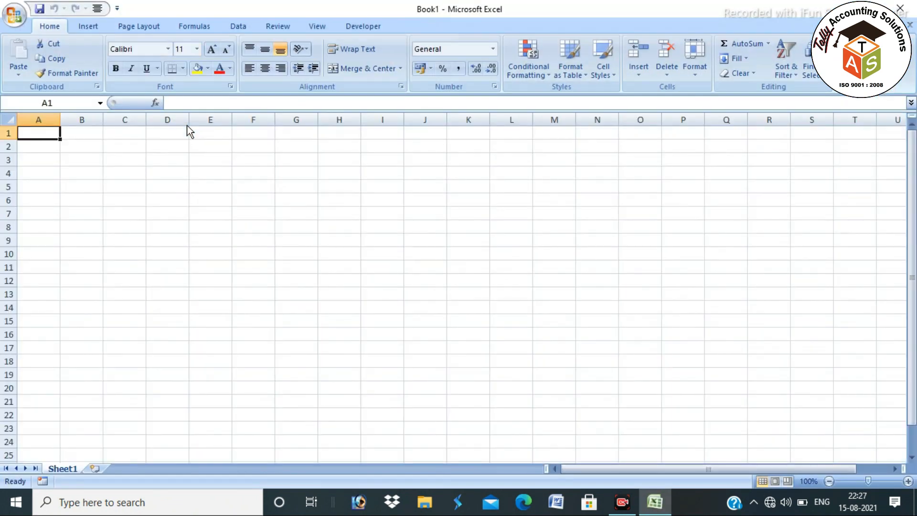
pyautogui.click(266, 266)
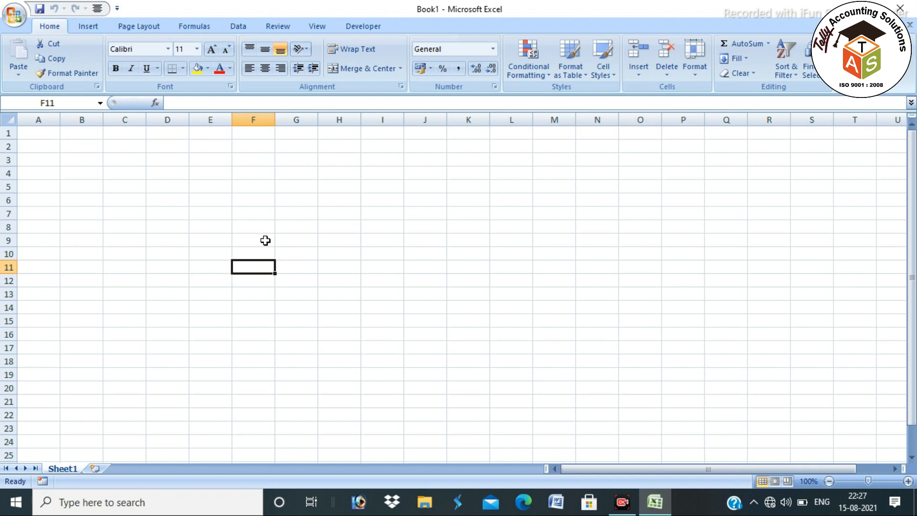
pyautogui.click(134, 168)
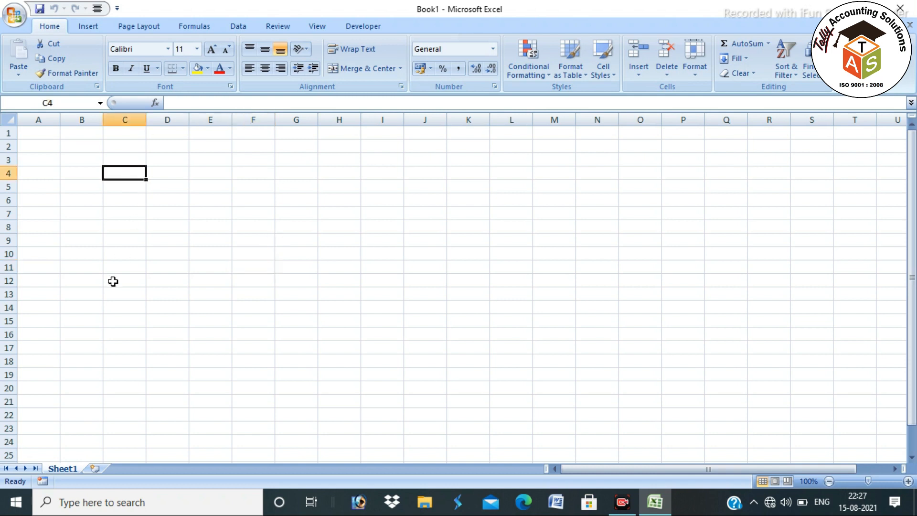
pyautogui.click(116, 204)
pyautogui.moveTo(113, 148); pyautogui.dragTo(726, 348)
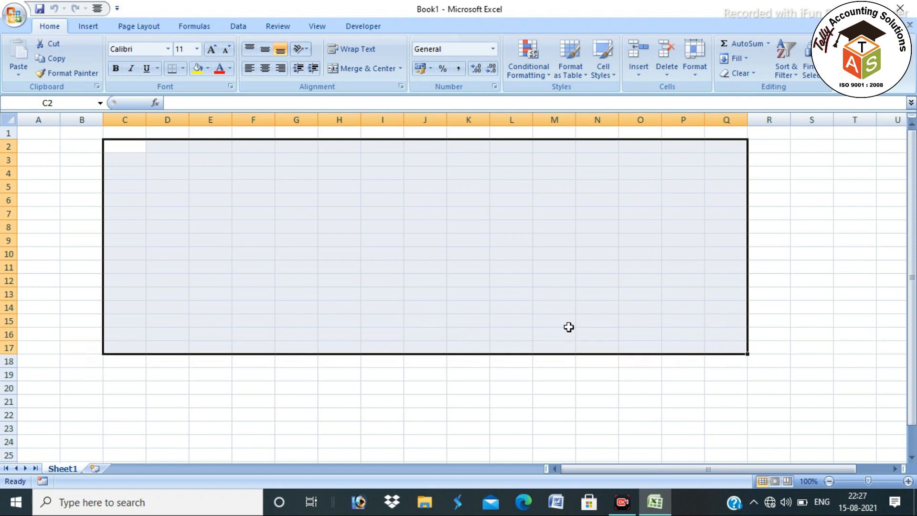
pyautogui.moveTo(67, 145); pyautogui.dragTo(578, 386)
pyautogui.moveTo(117, 157); pyautogui.dragTo(559, 364)
pyautogui.click(248, 258)
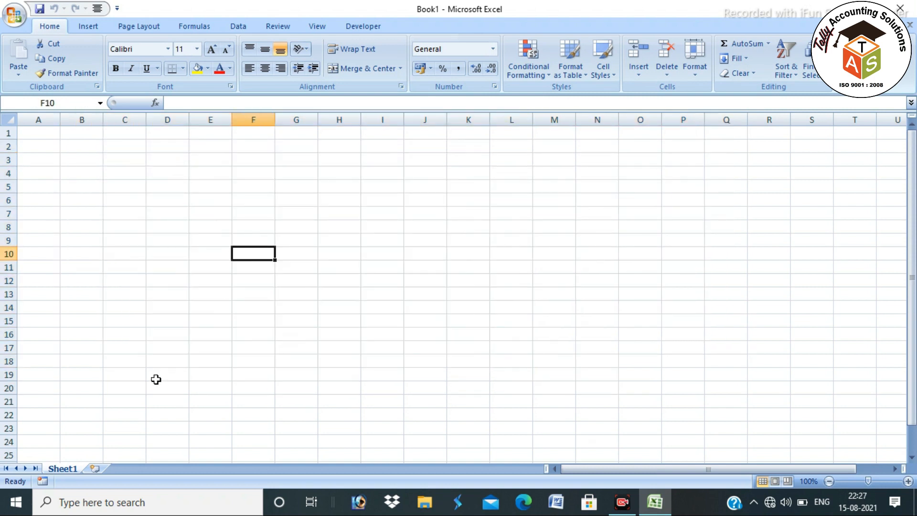
# Add six worksheets, Sheet2 through Sheet7, then return to Sheet1
pyautogui.click(94, 468)
pyautogui.click(133, 468)
pyautogui.click(183, 468)
pyautogui.click(216, 468)
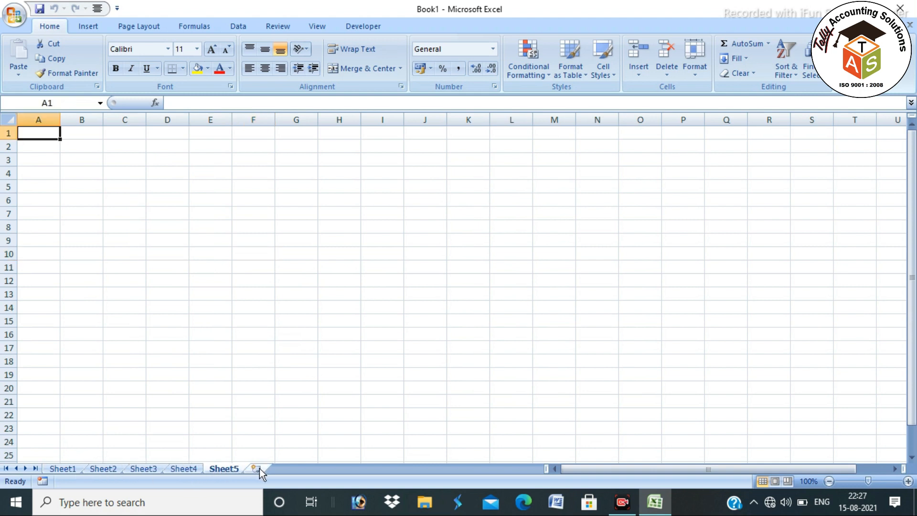
pyautogui.click(260, 468)
pyautogui.click(297, 471)
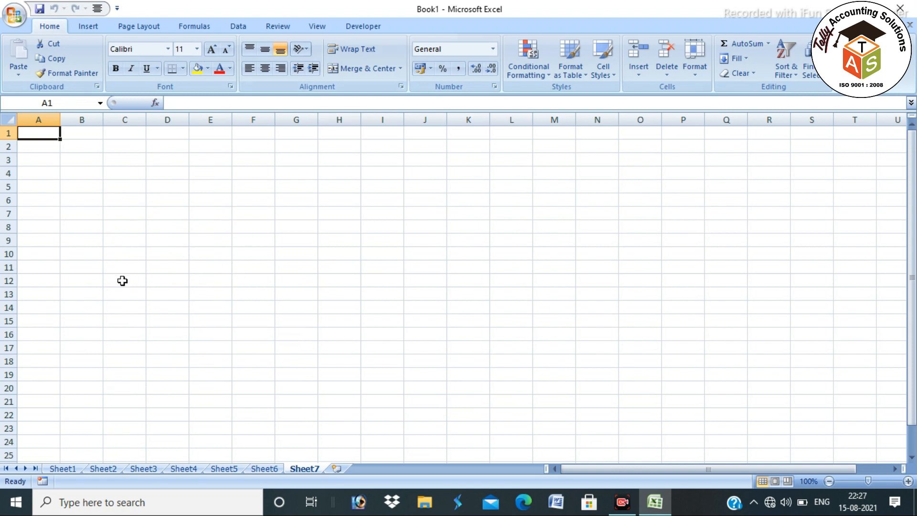
pyautogui.click(67, 470)
# Practise selecting whole columns A–F and rows 1–4 and 8
pyautogui.scroll(3, 103, 193)
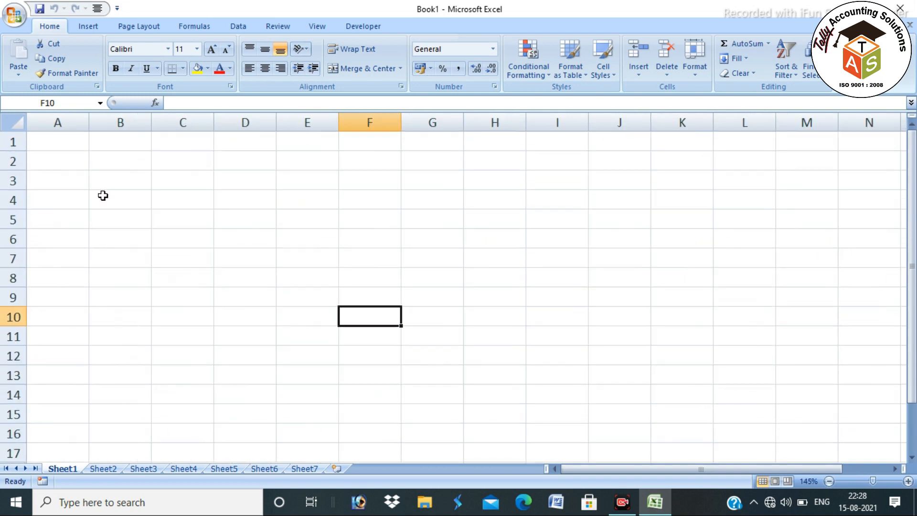
pyautogui.click(72, 123)
pyautogui.click(123, 120)
pyautogui.click(200, 121)
pyautogui.click(248, 122)
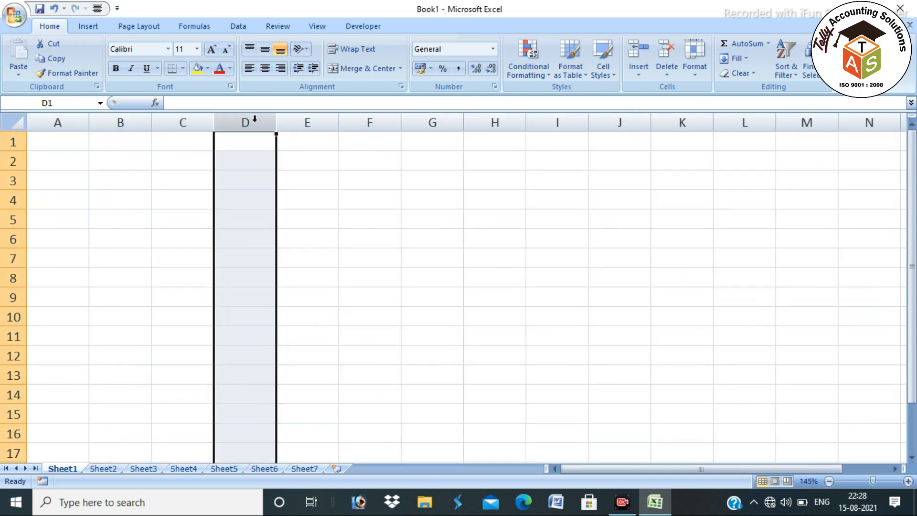
pyautogui.click(329, 123)
pyautogui.click(369, 123)
pyautogui.click(9, 142)
pyautogui.click(13, 161)
pyautogui.click(13, 181)
pyautogui.click(13, 200)
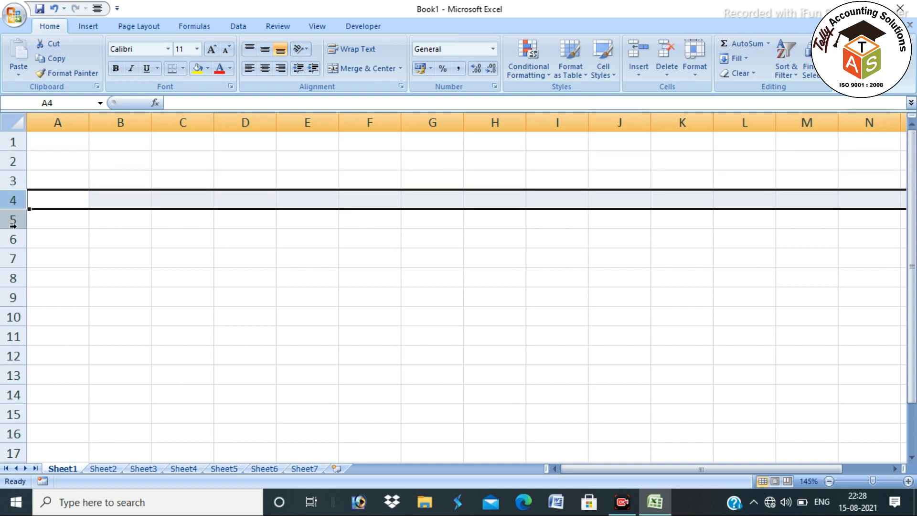
pyautogui.click(13, 277)
pyautogui.click(98, 193)
# Resize columns B, C and D and make row 3 taller
pyautogui.moveTo(152, 122); pyautogui.dragTo(236, 141)
pyautogui.moveTo(296, 123); pyautogui.dragTo(394, 137)
pyautogui.moveTo(456, 124); pyautogui.dragTo(694, 133)
pyautogui.click(437, 198)
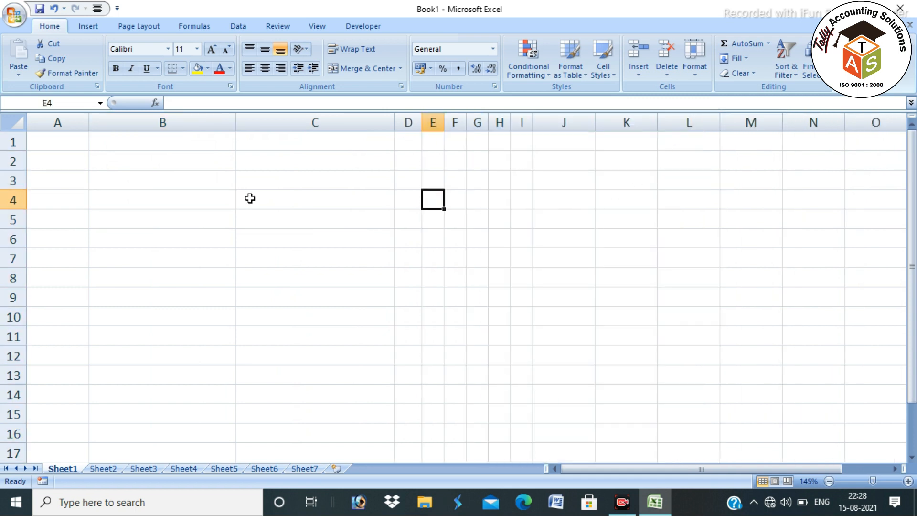
pyautogui.moveTo(10, 189); pyautogui.dragTo(13, 331)
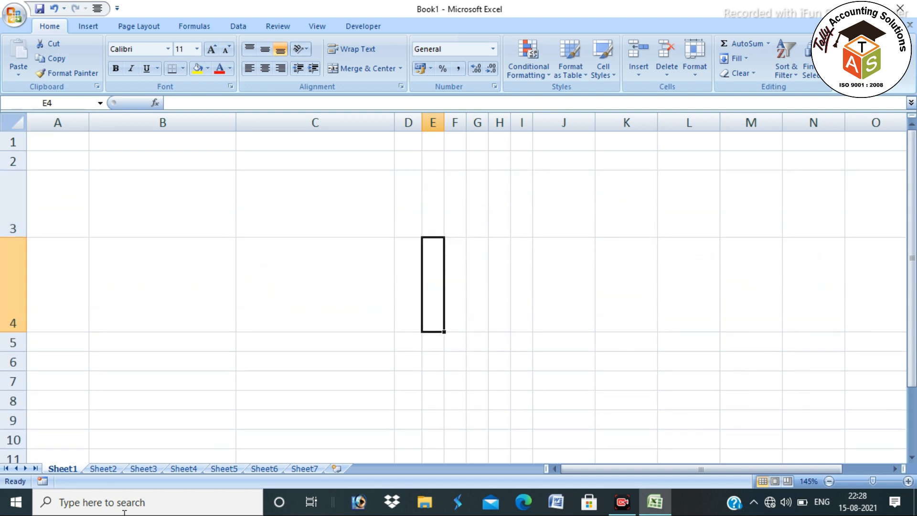
# Select the whole sheet and delete it to restore default sizes, then pick D8
pyautogui.click(16, 117)
pyautogui.rightClick(16, 117)
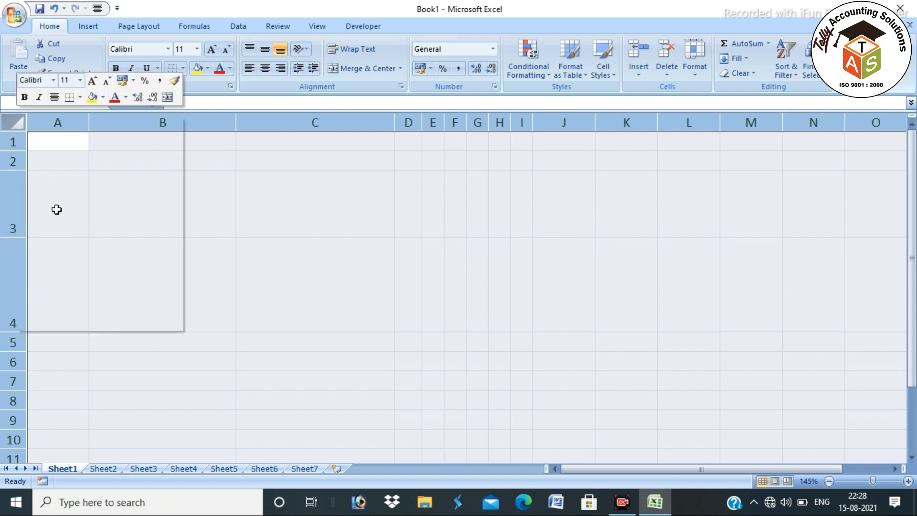
pyautogui.click(55, 198)
pyautogui.click(272, 278)
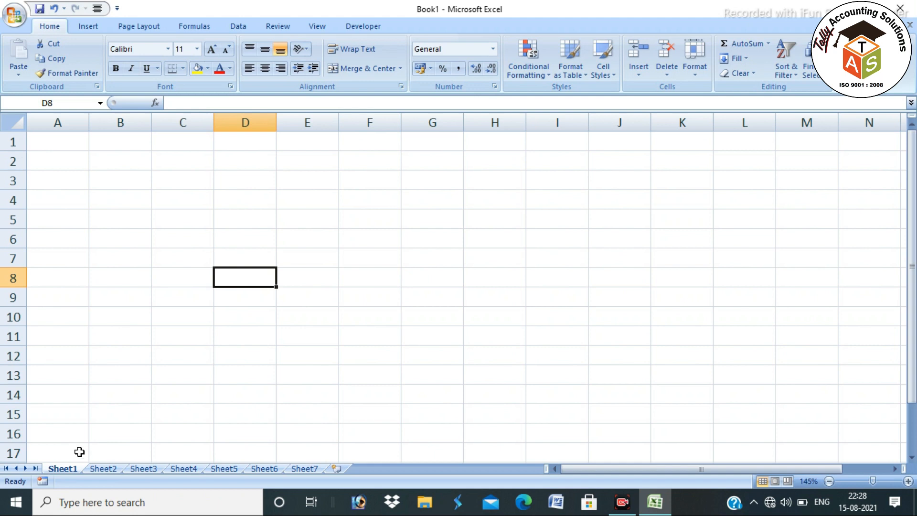
# Rename the Sheet1 tab to SBI and select cell A5
pyautogui.doubleClick(66, 469)
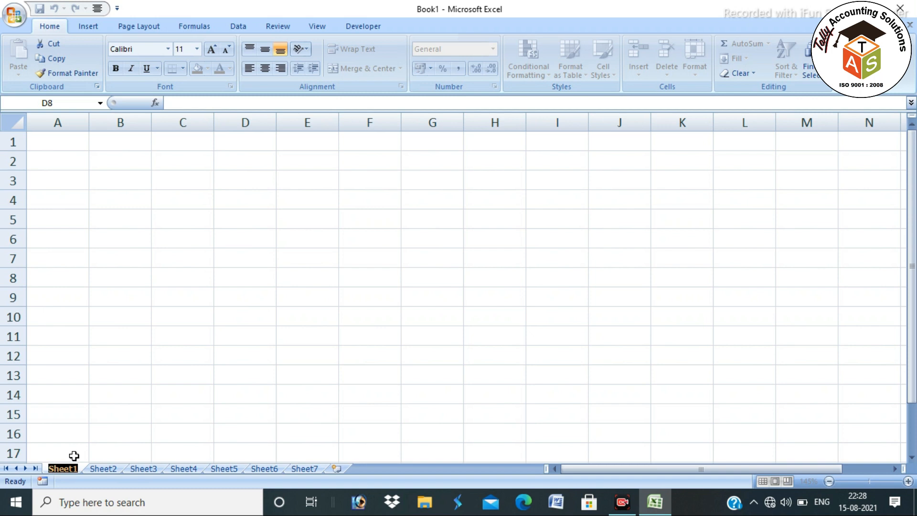
pyautogui.write('SBI')
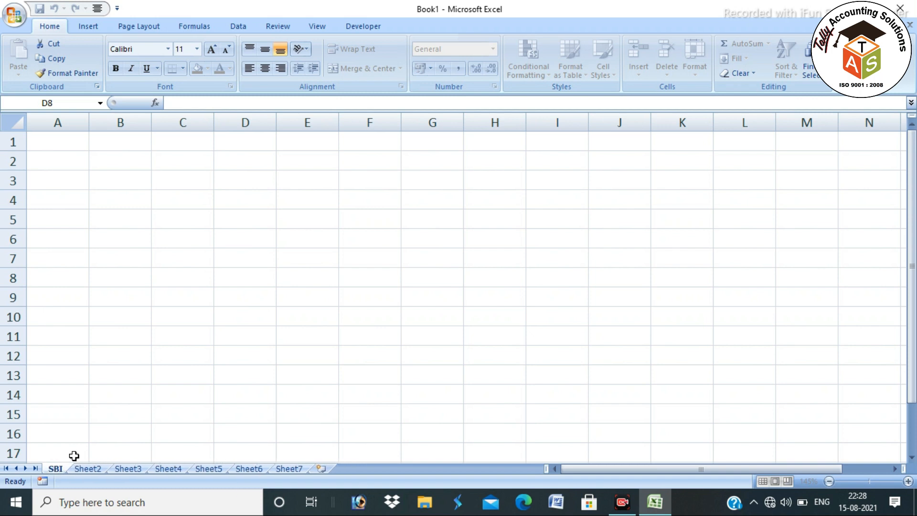
pyautogui.press('Return')
pyautogui.click(80, 213)
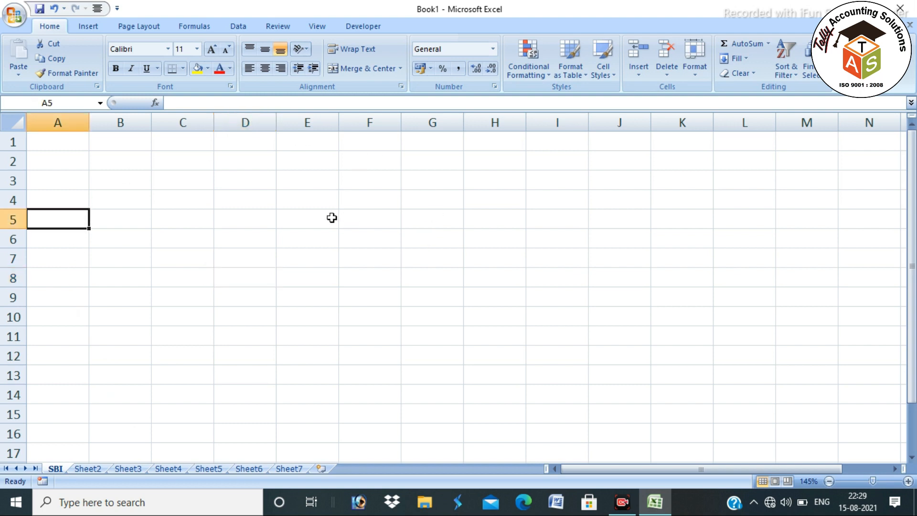
pyautogui.click(153, 29)
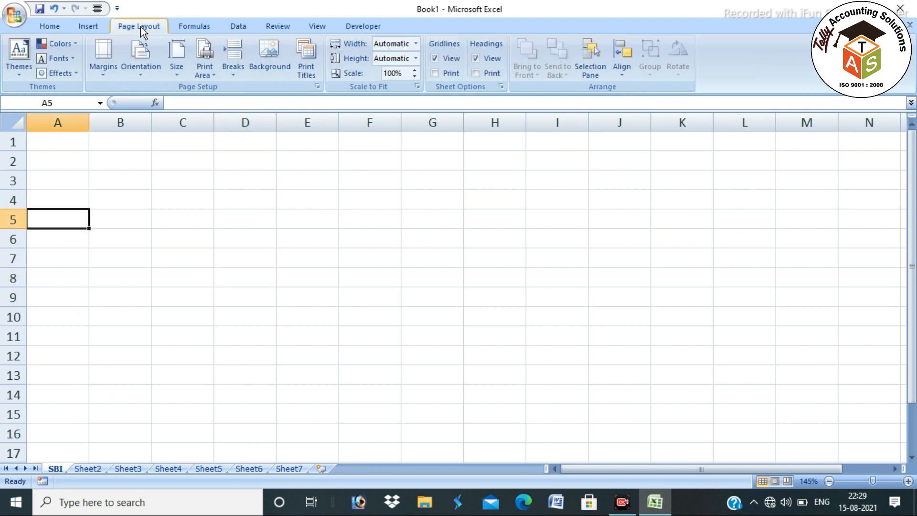
# Set the page to A4 paper, portrait orientation and Narrow margins
pyautogui.click(185, 77)
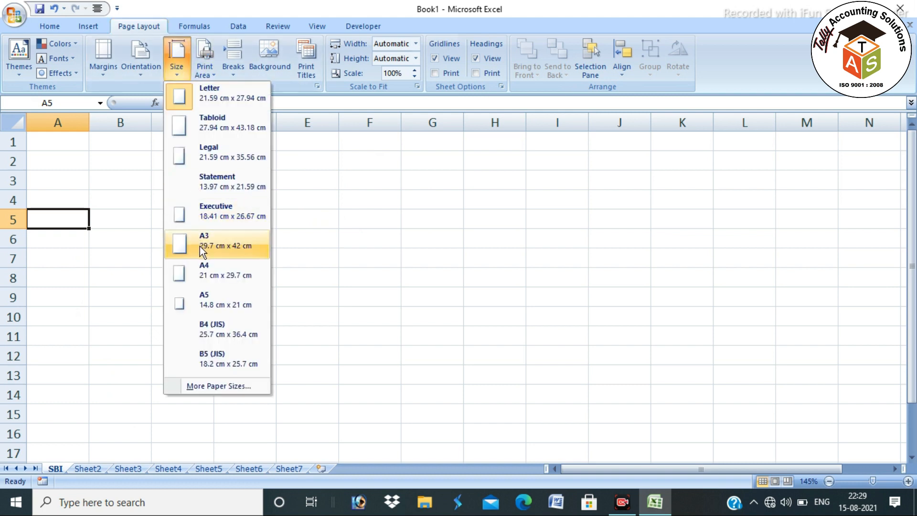
pyautogui.click(201, 268)
pyautogui.click(139, 68)
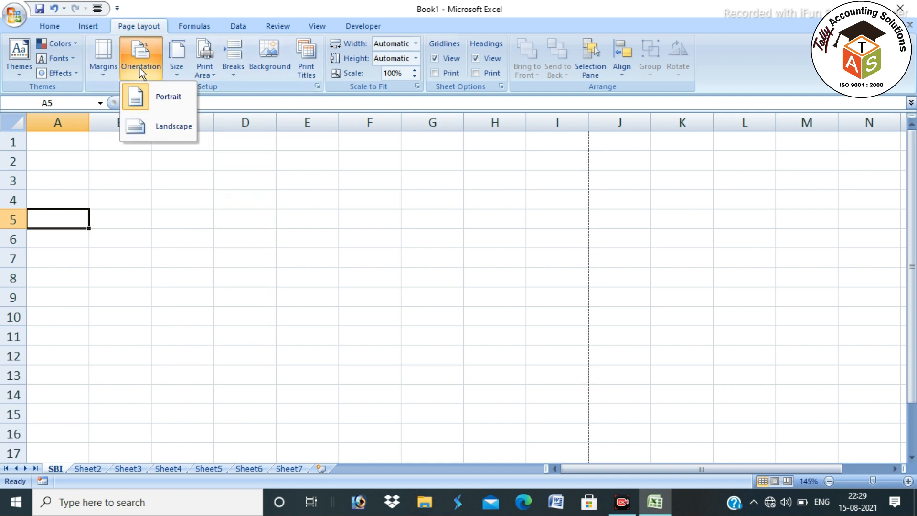
pyautogui.click(145, 95)
pyautogui.click(103, 69)
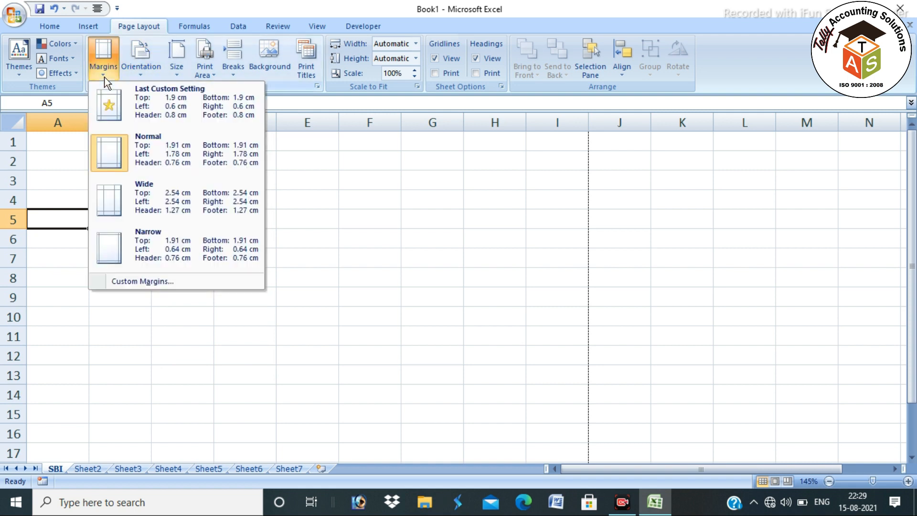
pyautogui.click(143, 241)
pyautogui.click(70, 237)
pyautogui.click(70, 216)
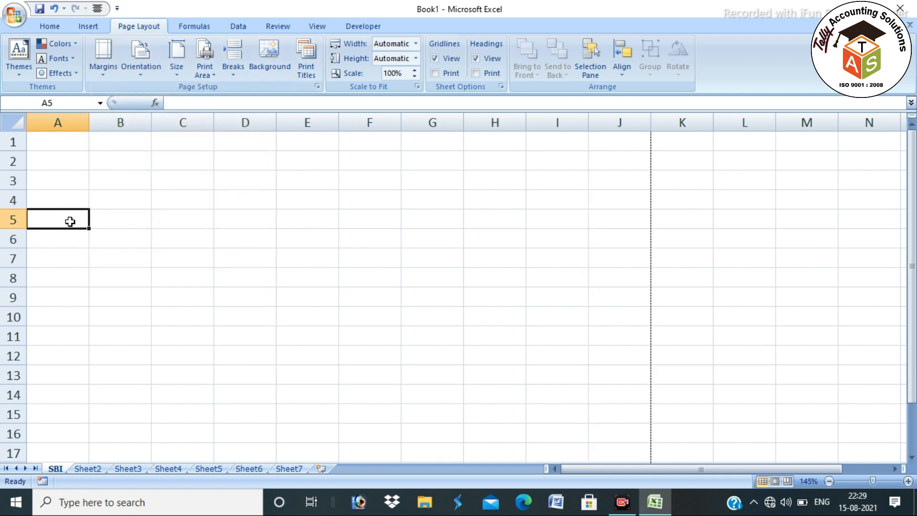
# Type headings DATE, PARTICULARS, CHEQUE NO. and OPENING BALANCE in A5:D5
pyautogui.moveTo(71, 216); pyautogui.dragTo(593, 223)
pyautogui.click(78, 218)
pyautogui.write('DATE')
pyautogui.press('Tab')
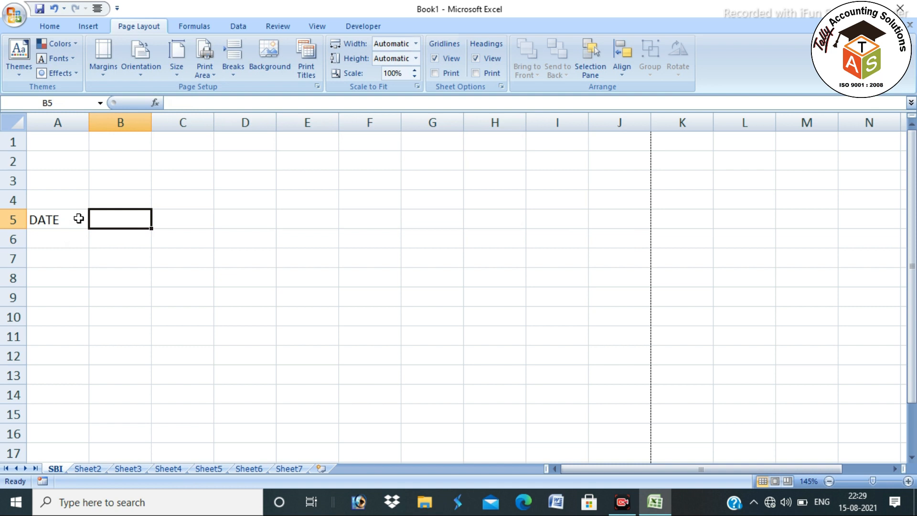
pyautogui.write('PARTICULARS')
pyautogui.press('Tab')
pyautogui.write('CHEQUE NO.')
pyautogui.press('Tab')
pyautogui.write('OPENING')
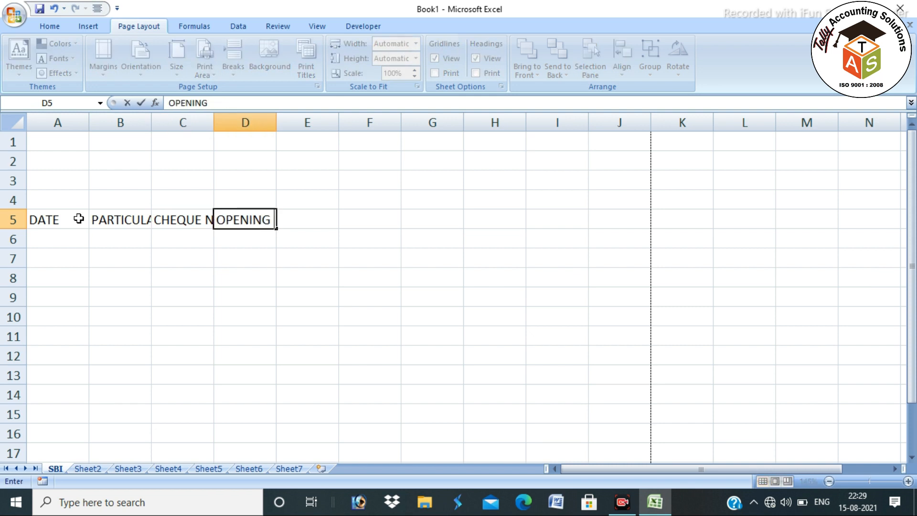
pyautogui.write(' BALANCE')
pyautogui.press('Tab')
# Add headings DR. AMOUNT, CR. AMOUNT and CLOSING BALANCE in E5:G5
pyautogui.write('DR. AMOUNT')
pyautogui.press('Tab')
pyautogui.write('CR. AMOUNT')
pyautogui.press('Tab')
pyautogui.write('CLOSINGH')
pyautogui.press('BackSpace')
pyautogui.write('BALANE')
pyautogui.press('BackSpace')
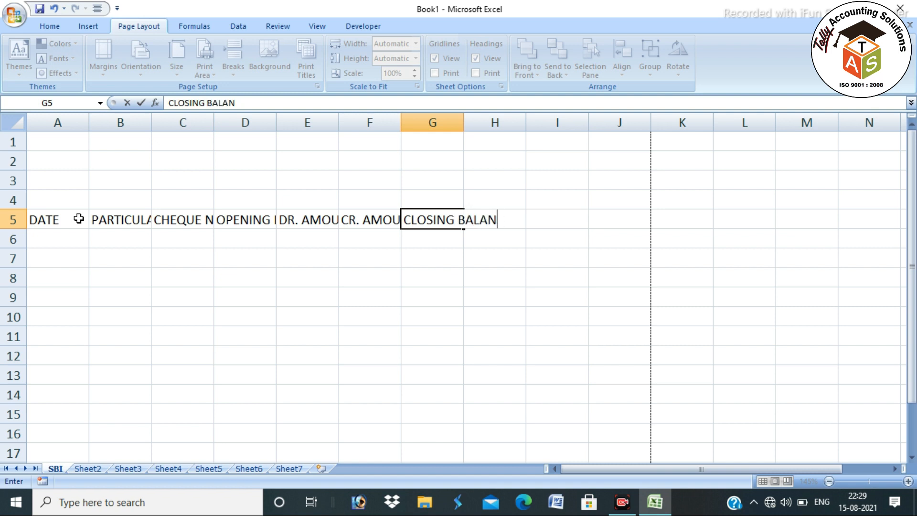
pyautogui.press('Return')
pyautogui.click(134, 223)
# Widen columns B and C, then wrap and centre the D5:H5 headings
pyautogui.moveTo(166, 124); pyautogui.dragTo(265, 145)
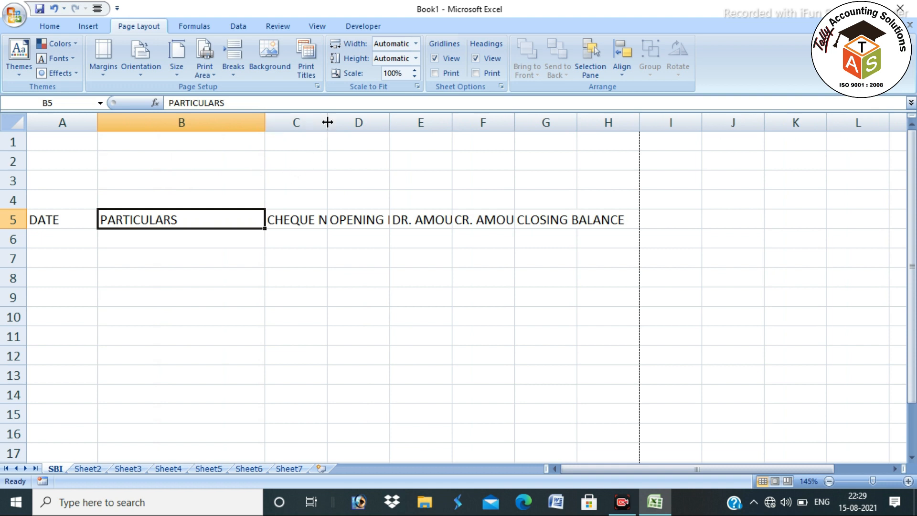
pyautogui.moveTo(328, 122); pyautogui.dragTo(334, 122)
pyautogui.moveTo(368, 219); pyautogui.dragTo(625, 221)
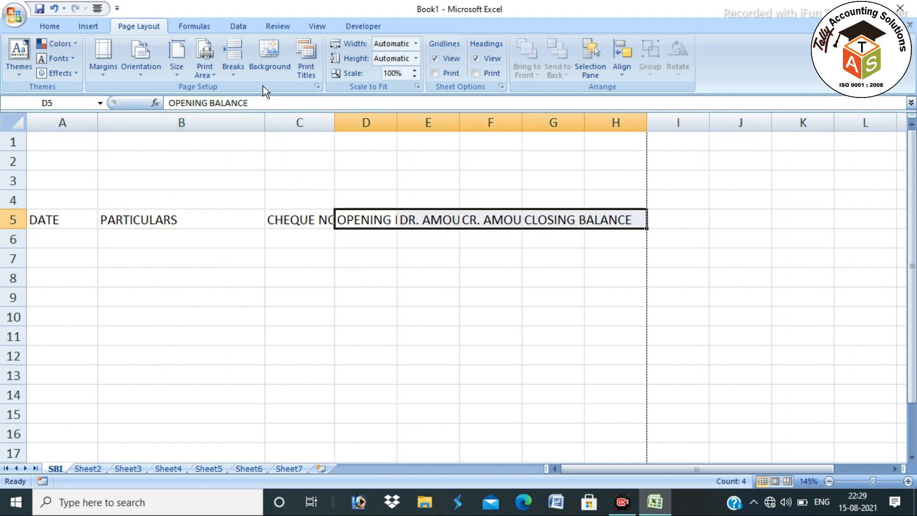
pyautogui.click(56, 27)
pyautogui.click(356, 49)
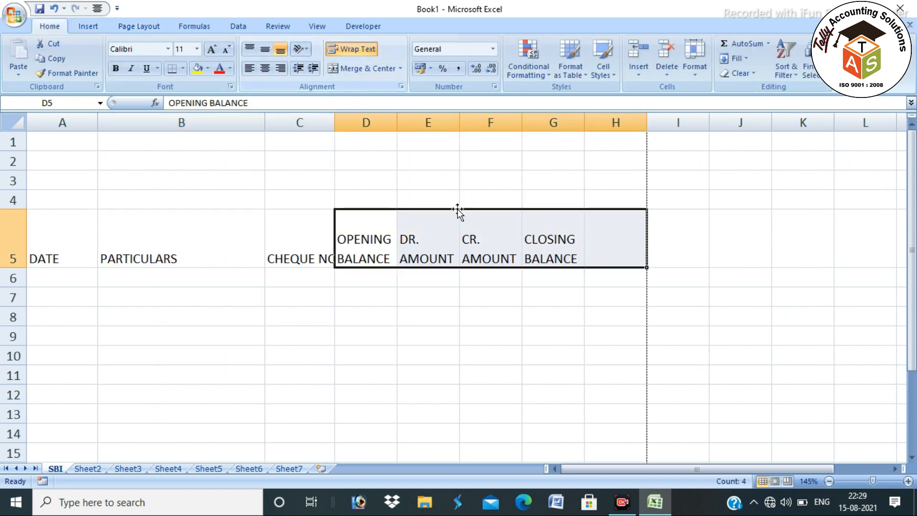
pyautogui.click(264, 68)
pyautogui.click(265, 49)
pyautogui.moveTo(10, 270); pyautogui.dragTo(10, 245)
# Fine-tune column widths B through G and row 5 height, then select A5:G5
pyautogui.click(380, 225)
pyautogui.moveTo(396, 123); pyautogui.dragTo(404, 123)
pyautogui.moveTo(467, 119); pyautogui.dragTo(479, 119)
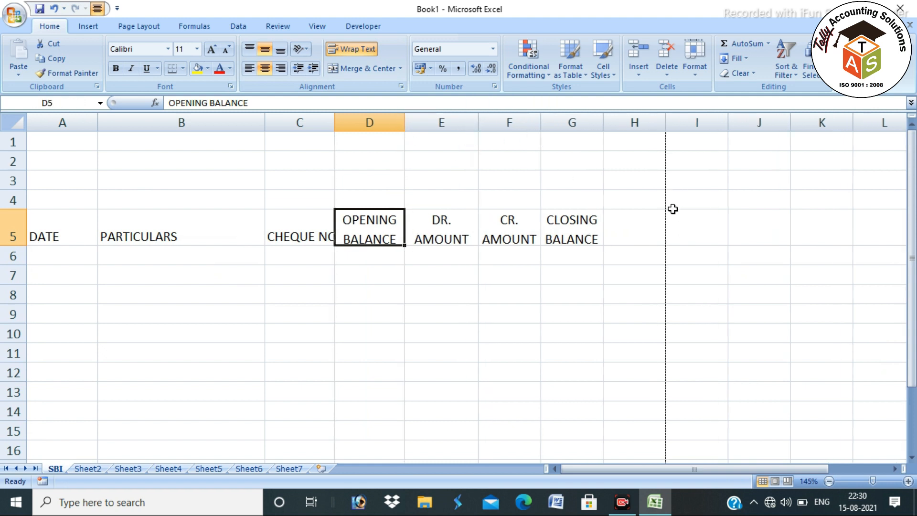
pyautogui.moveTo(542, 122); pyautogui.dragTo(552, 122)
pyautogui.moveTo(614, 129); pyautogui.dragTo(627, 128)
pyautogui.moveTo(336, 123); pyautogui.dragTo(349, 122)
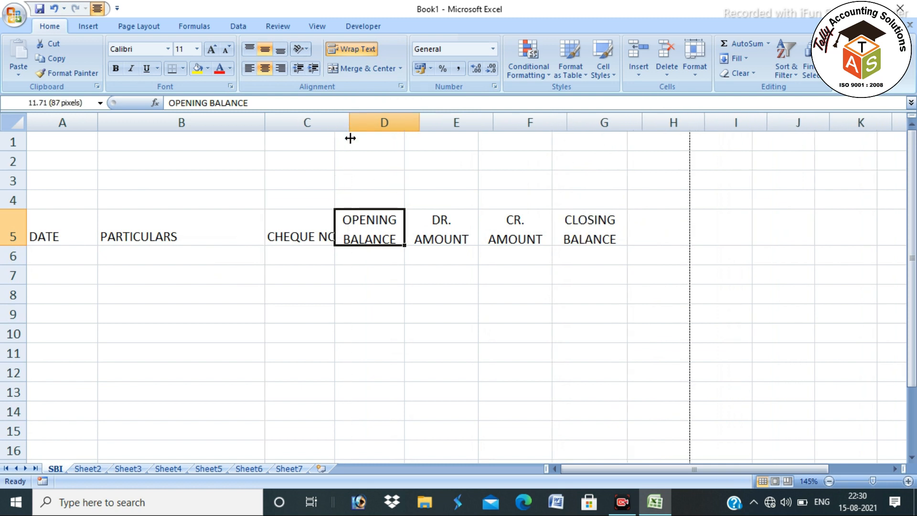
pyautogui.click(125, 205)
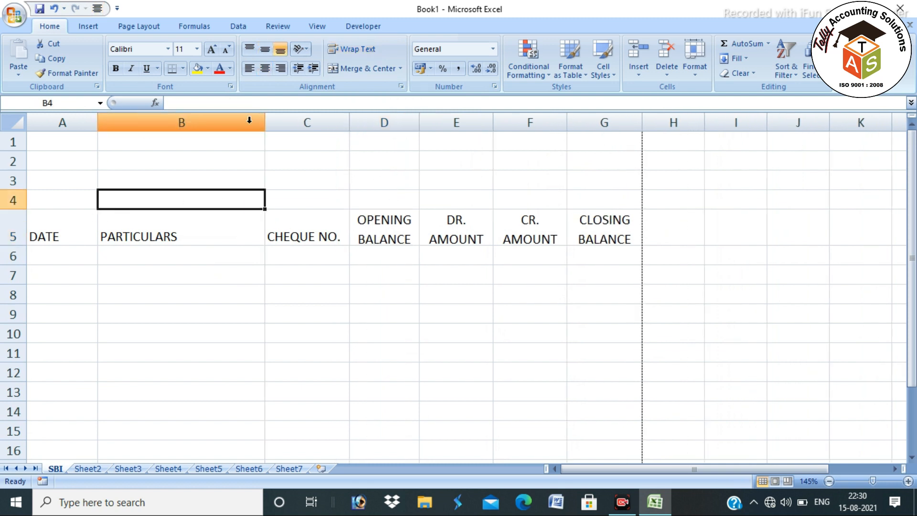
pyautogui.moveTo(265, 125); pyautogui.dragTo(279, 126)
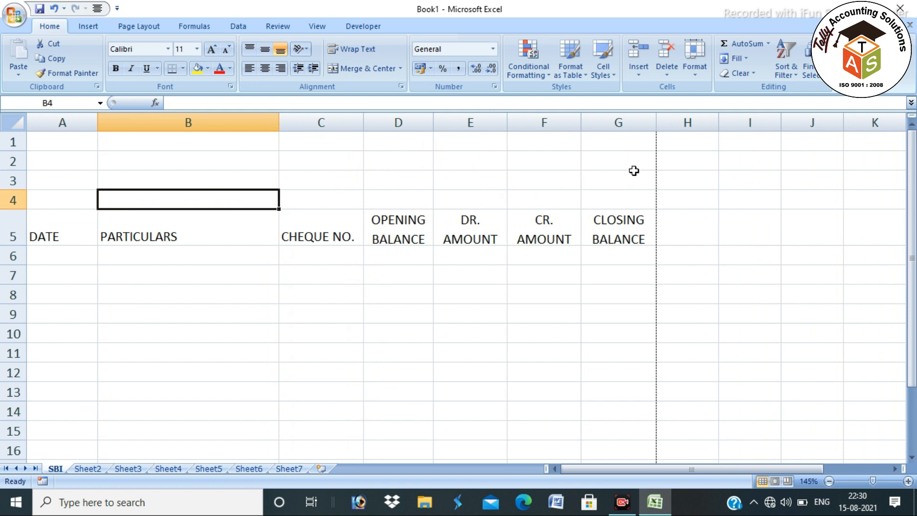
pyautogui.moveTo(657, 125); pyautogui.dragTo(664, 126)
pyautogui.moveTo(508, 122); pyautogui.dragTo(514, 123)
pyautogui.moveTo(434, 122); pyautogui.dragTo(439, 123)
pyautogui.moveTo(5, 244); pyautogui.dragTo(580, 236)
pyautogui.moveTo(66, 218); pyautogui.dragTo(650, 231)
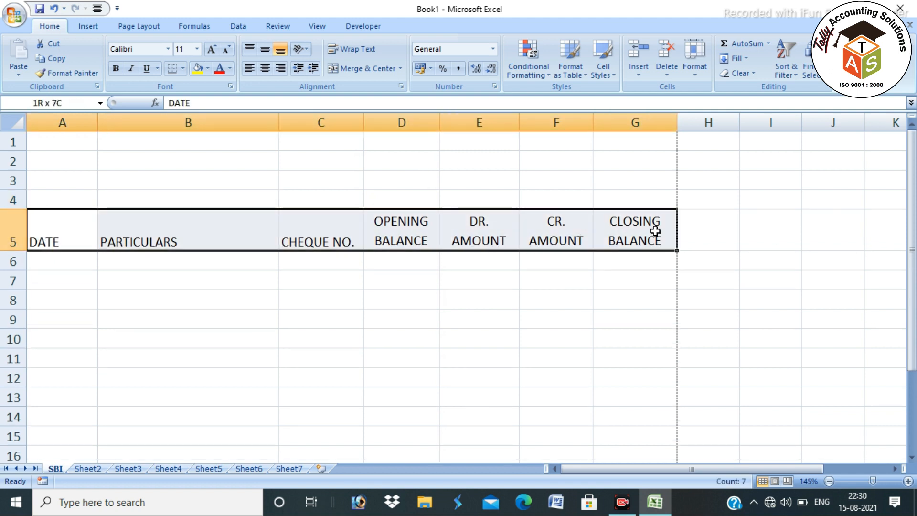
# Make the A5:G5 headings bold, centred, yellow-filled, with all borders
pyautogui.click(115, 68)
pyautogui.click(264, 50)
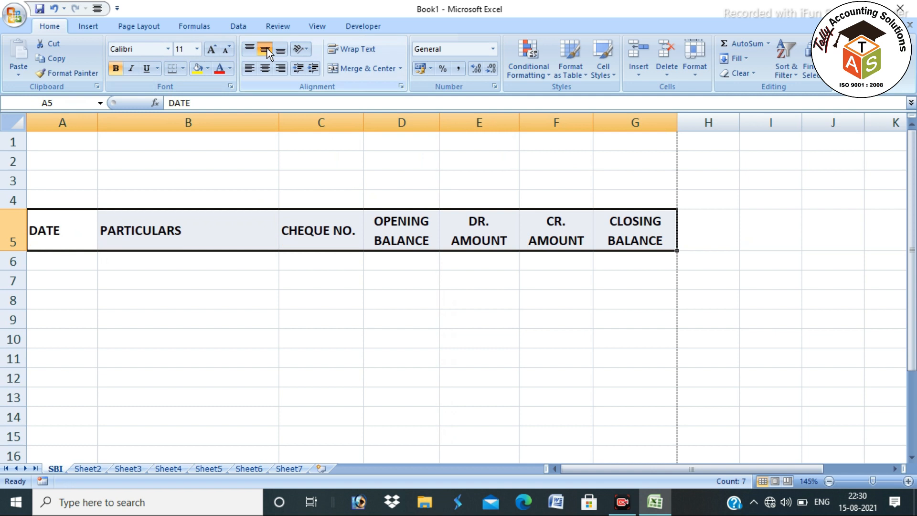
pyautogui.click(265, 69)
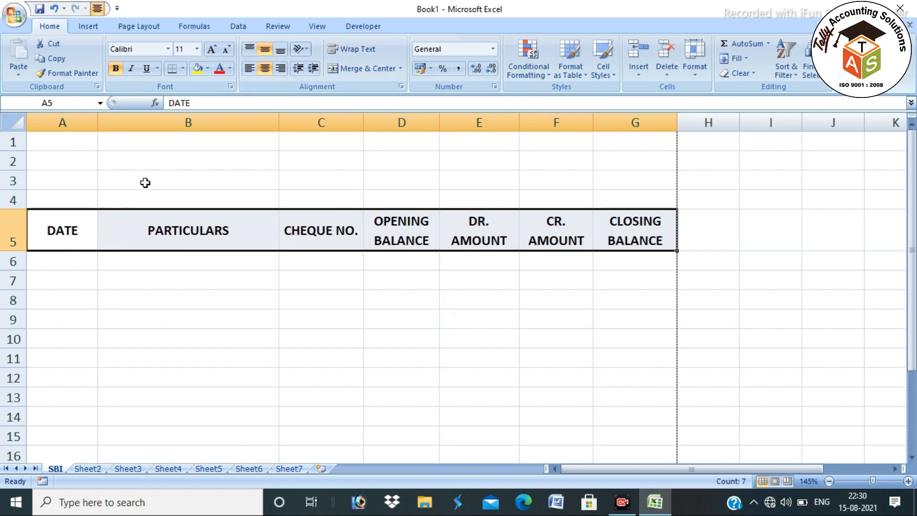
pyautogui.click(208, 69)
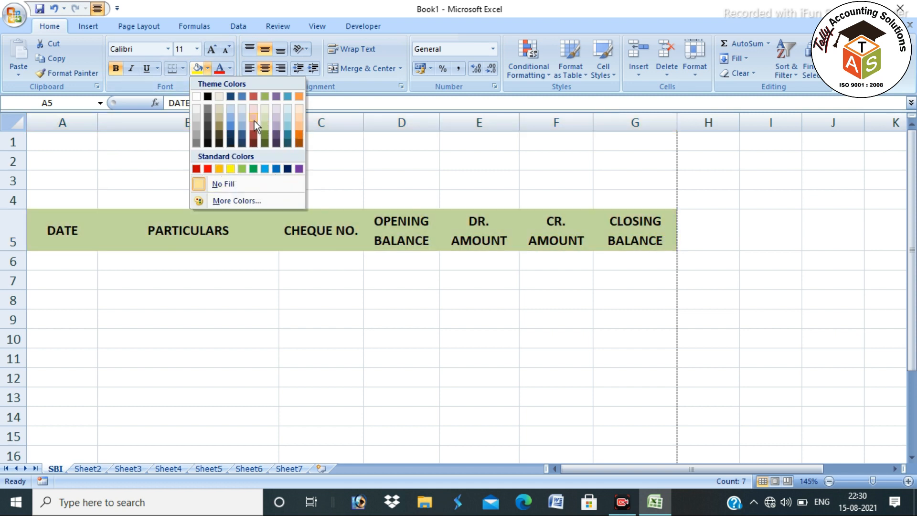
pyautogui.click(234, 168)
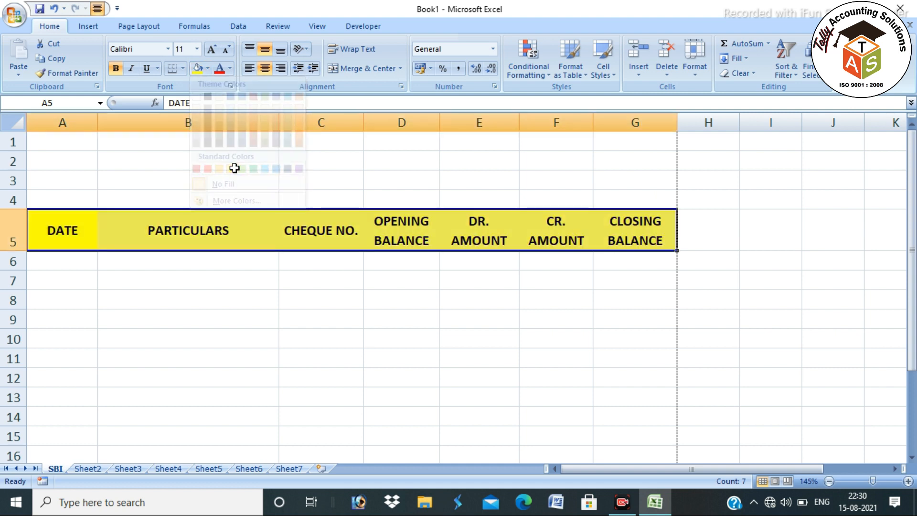
pyautogui.click(184, 71)
pyautogui.click(183, 175)
# Merge and centre A1:G1 and copy that merge down to row 4
pyautogui.click(85, 142)
pyautogui.moveTo(84, 142); pyautogui.dragTo(676, 205)
pyautogui.click(366, 69)
pyautogui.click(436, 153)
# Enter SHREE SHYAM COMMUNICATION as the row 1 title, bold and enlarged two font sizes
pyautogui.press('Up')
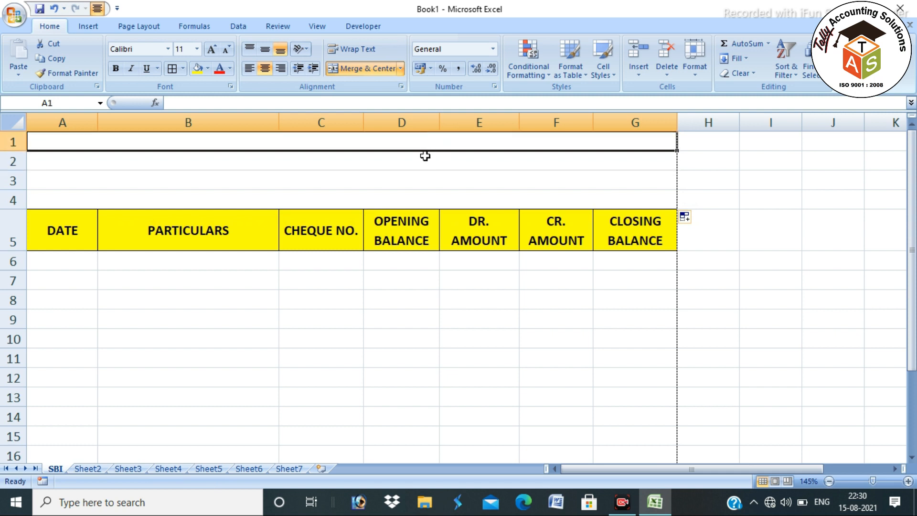
pyautogui.write('...')
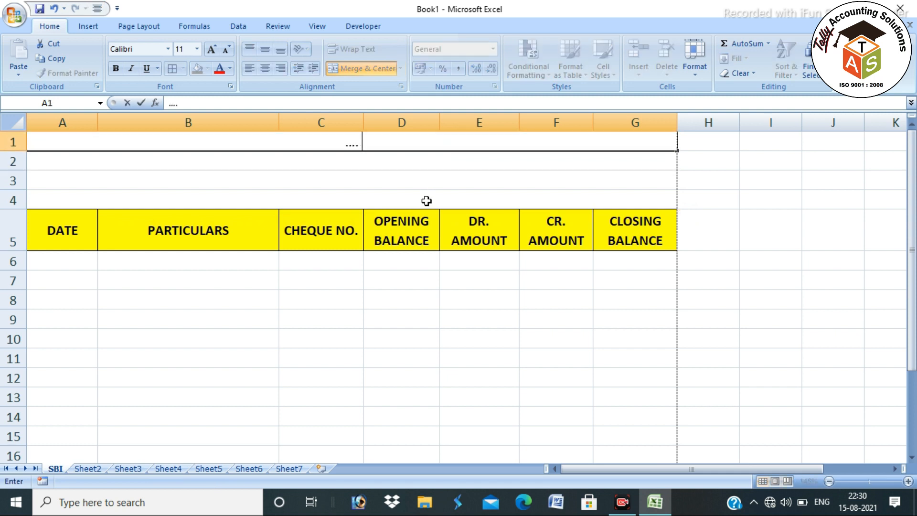
pyautogui.write('. SHREE SHYAM COMMUNICATION ....')
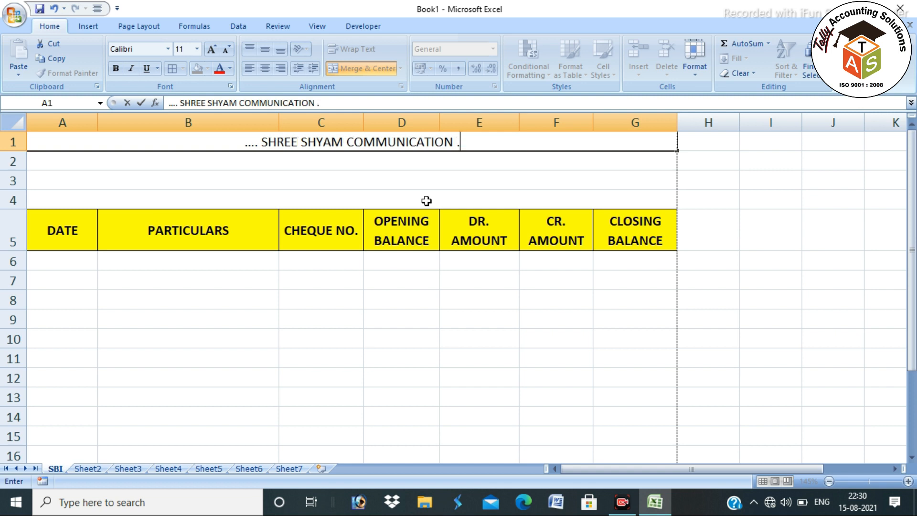
pyautogui.press('Return')
pyautogui.press('Up')
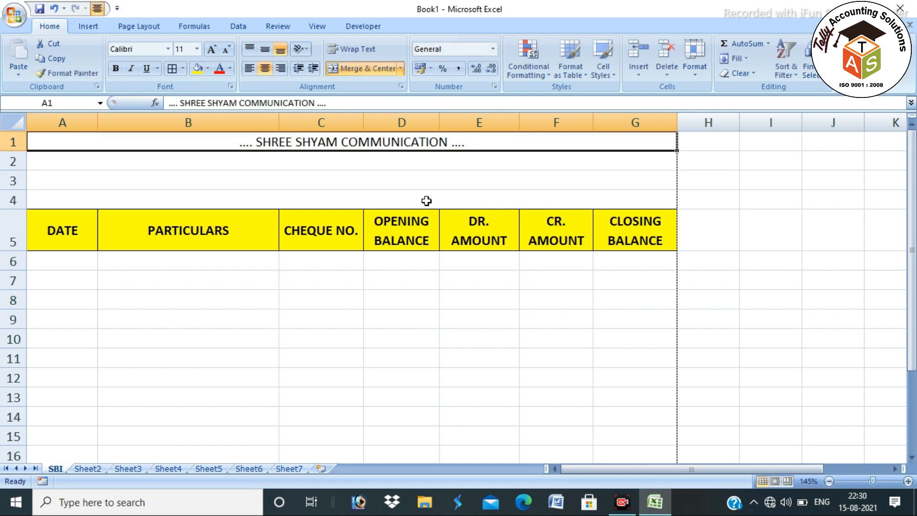
pyautogui.hotkey('ctrl', 'b')
pyautogui.click(212, 49)
pyautogui.click(211, 49)
pyautogui.click(212, 49)
pyautogui.click(211, 49)
# Add STATE BANK OF INDIA in A2 and the A/C NO. account-number line in A3
pyautogui.click(341, 168)
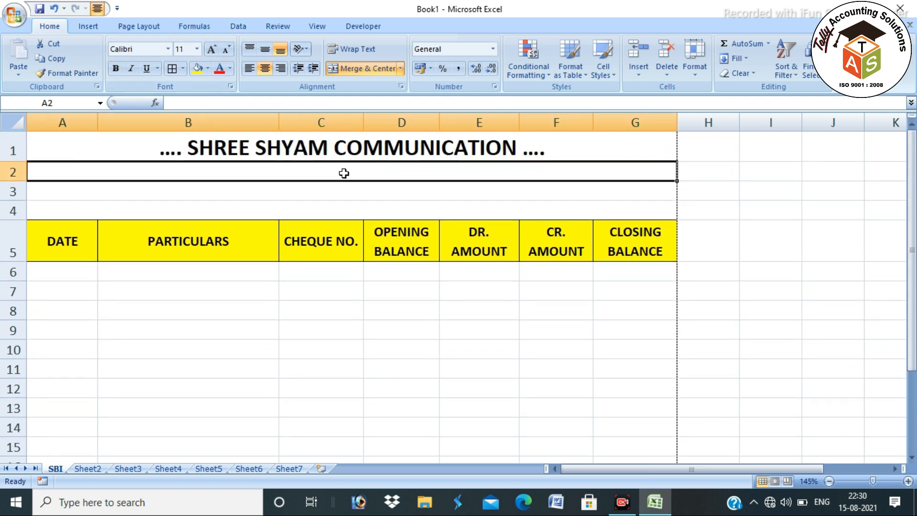
pyautogui.write('STATE')
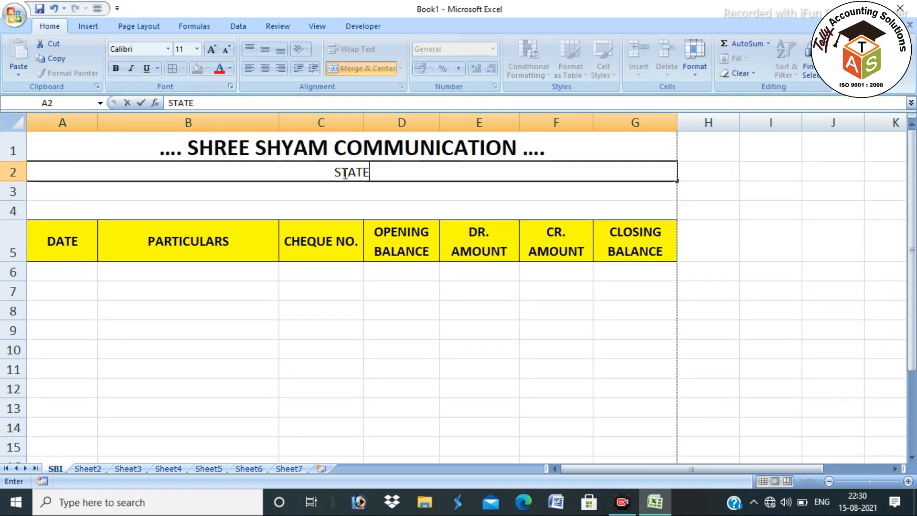
pyautogui.write(' BANK OF INDIA')
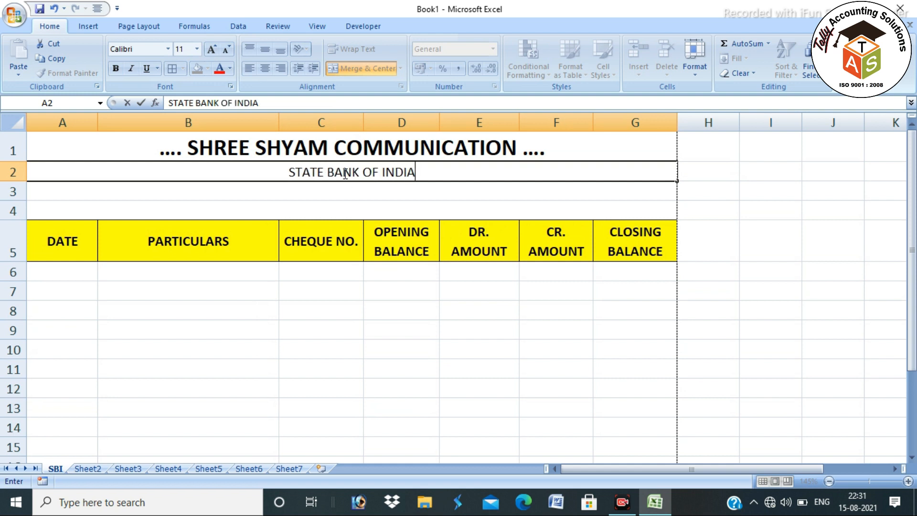
pyautogui.press('Return')
pyautogui.write('A/C N')
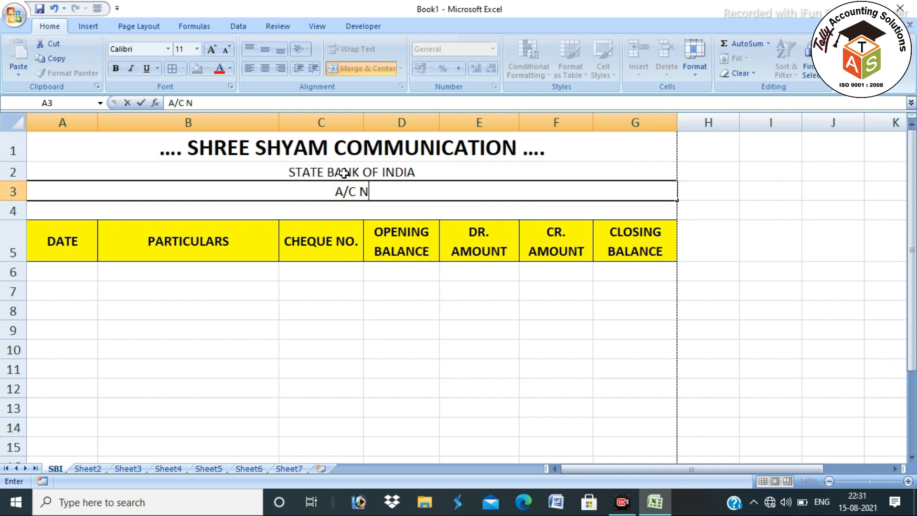
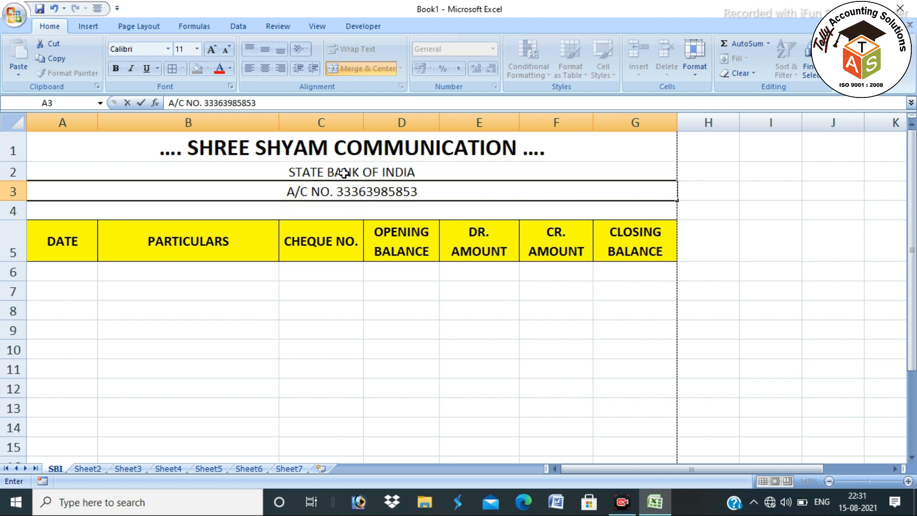
pyautogui.press('Return')
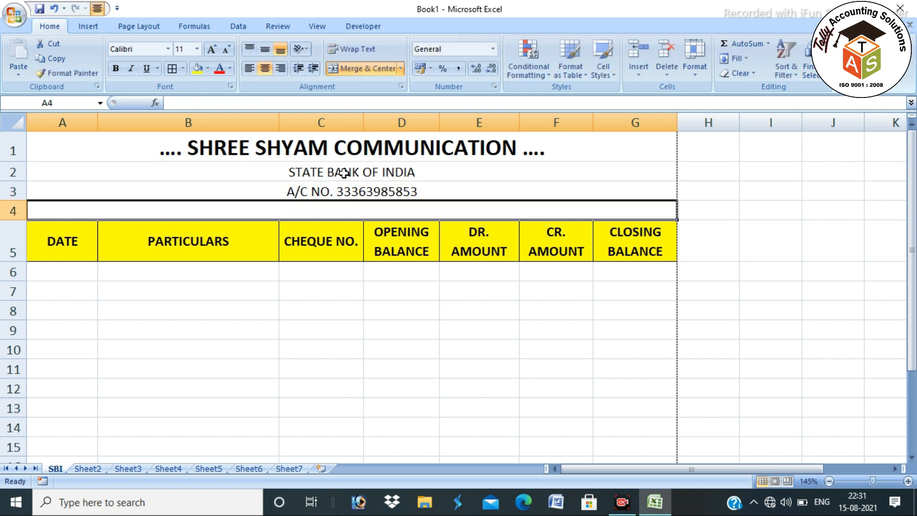
# Enlarge STATE BANK OF INDIA to 14 pt and colour it blue
pyautogui.press('Up')
pyautogui.press('Up')
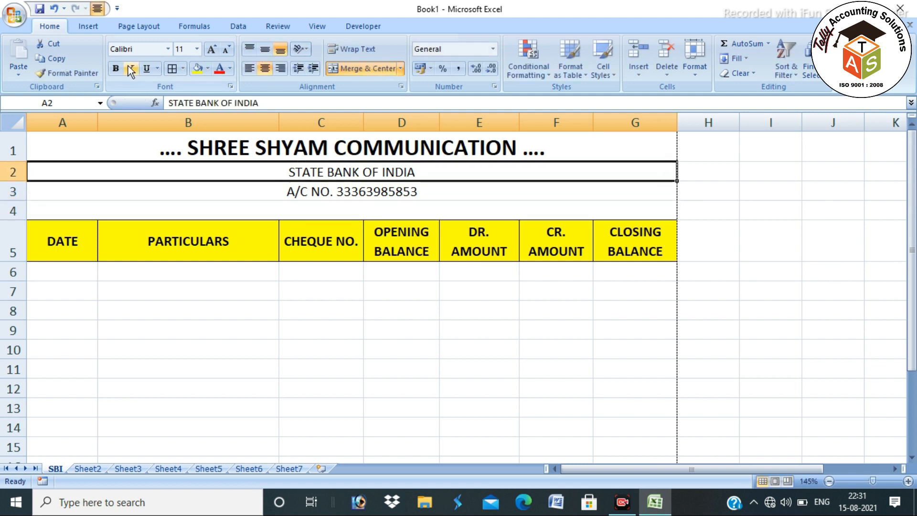
pyautogui.click(213, 50)
pyautogui.click(213, 50)
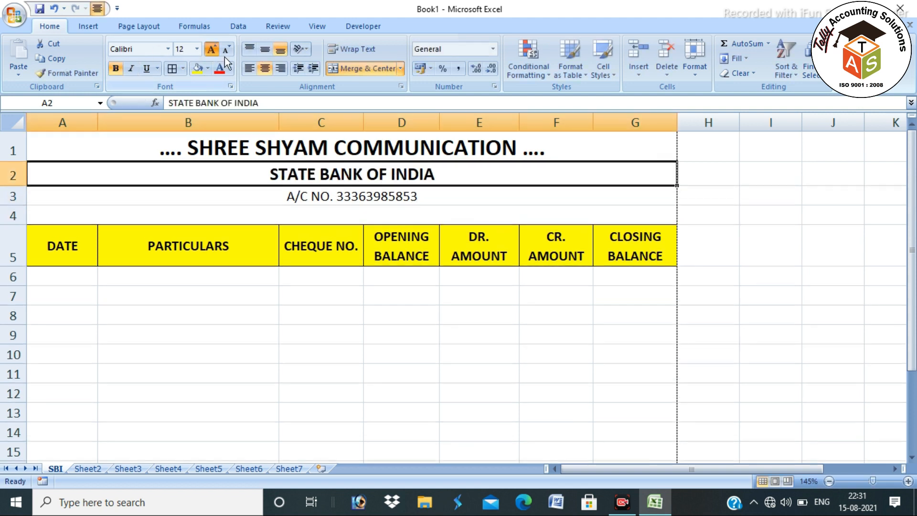
pyautogui.click(230, 69)
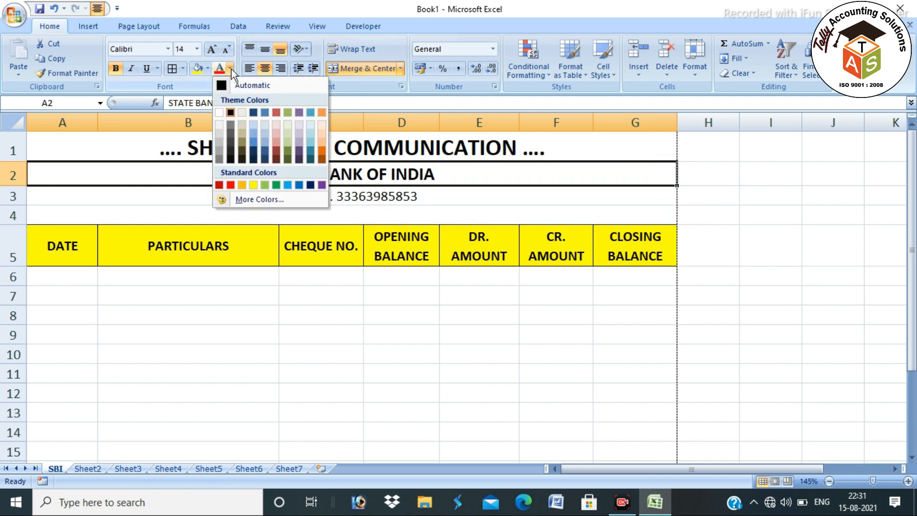
pyautogui.click(300, 184)
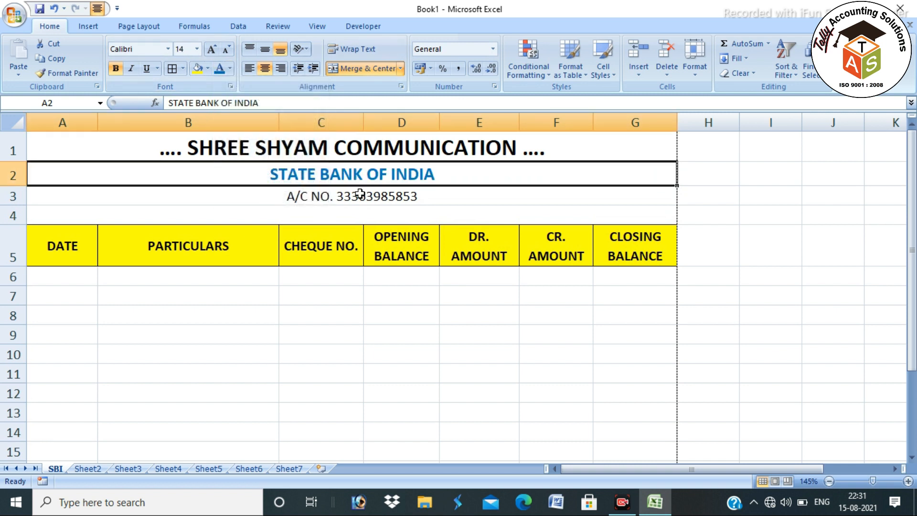
# Return the account-number line to black after briefly colouring it blue
pyautogui.press('Down')
pyautogui.click(220, 68)
pyautogui.click(332, 273)
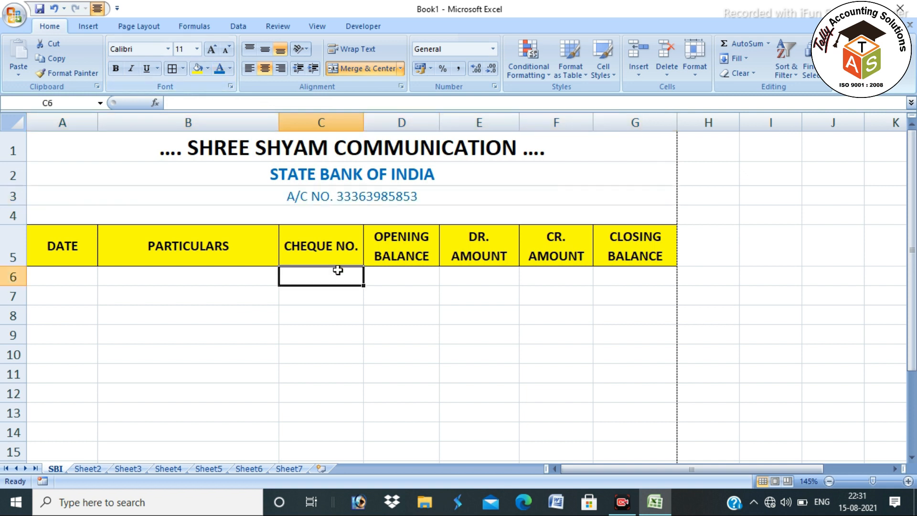
pyautogui.click(335, 191)
pyautogui.click(230, 69)
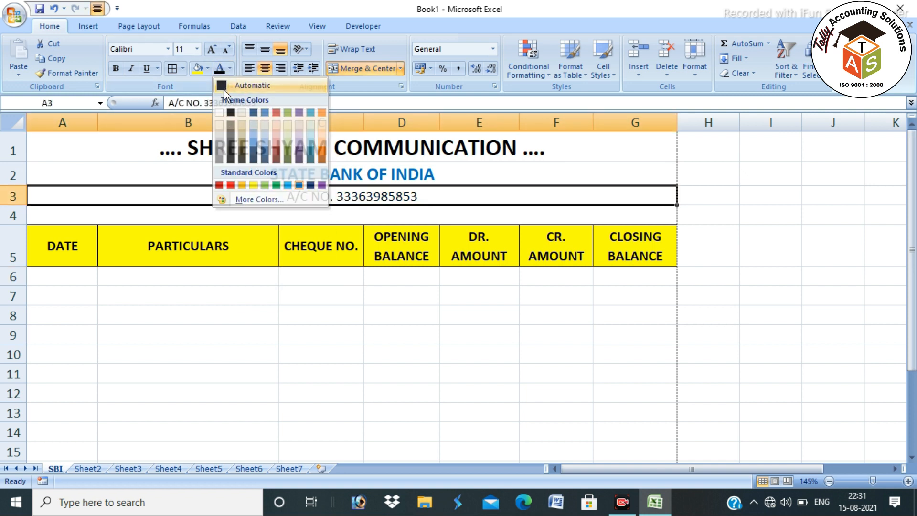
pyautogui.click(249, 140)
pyautogui.click(291, 277)
pyautogui.click(321, 215)
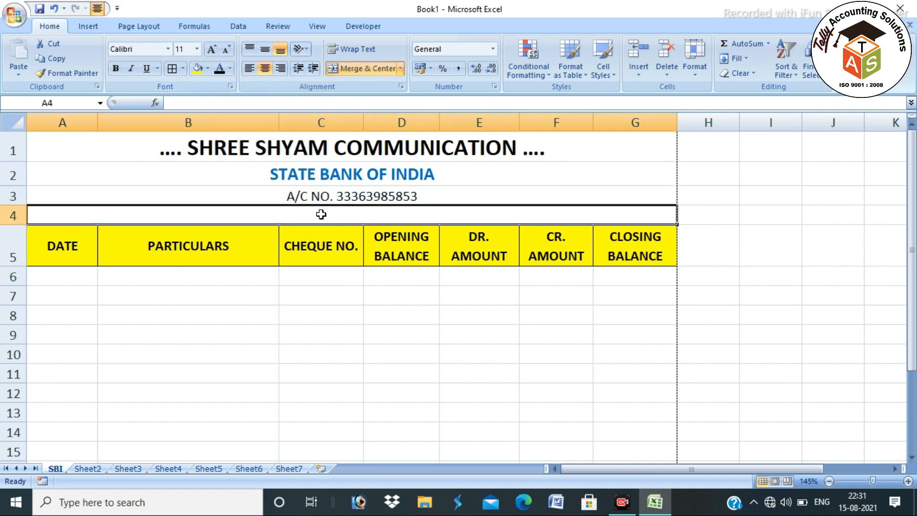
# Enter the period (1.4.2021 TO 31.3.2022) in row 4, fixing the year, and make it bold
pyautogui.write('()')
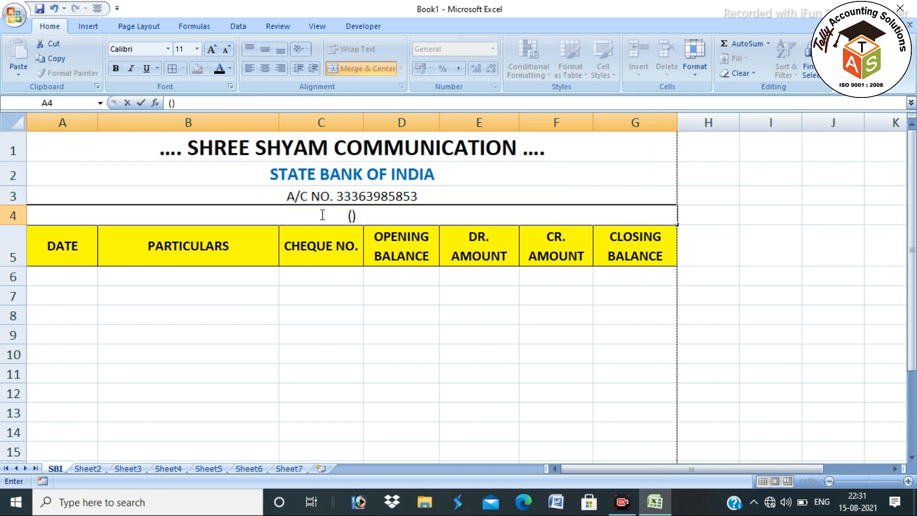
pyautogui.write('1.4.202')
pyautogui.write('1 TO 31')
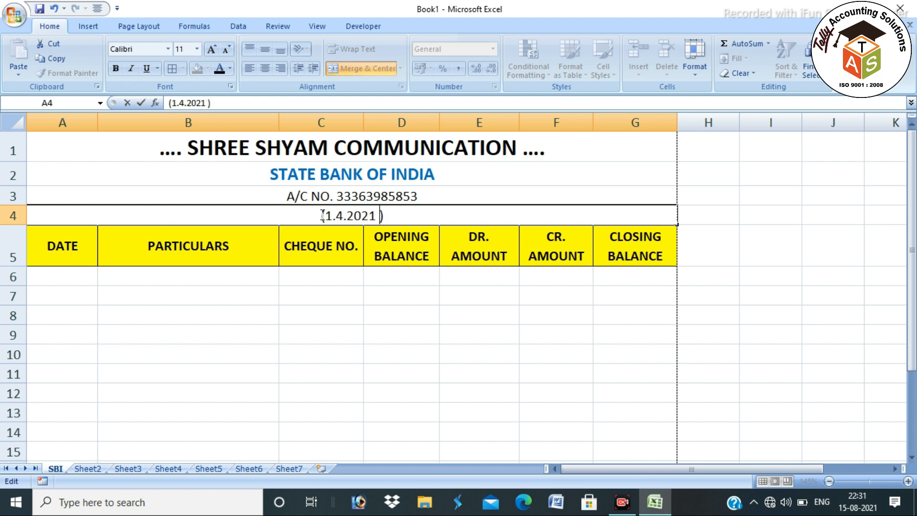
pyautogui.write('.3.2021')
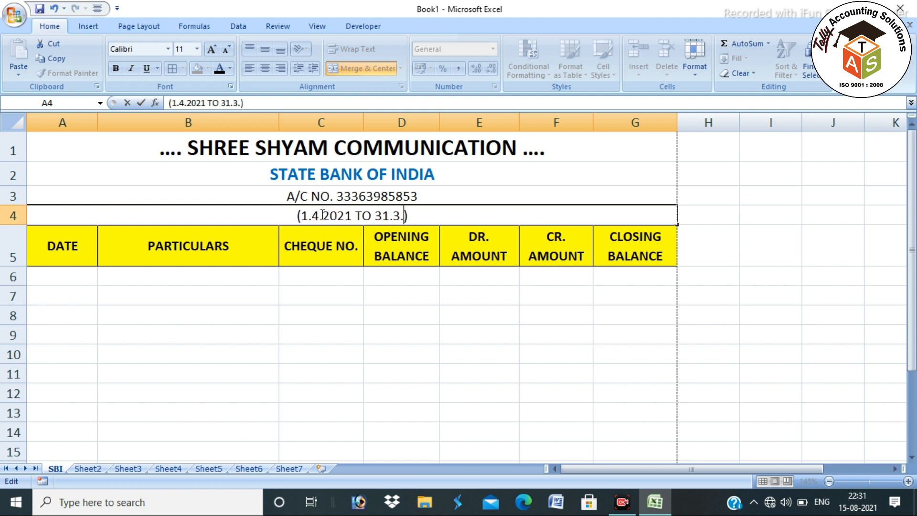
pyautogui.press('Return')
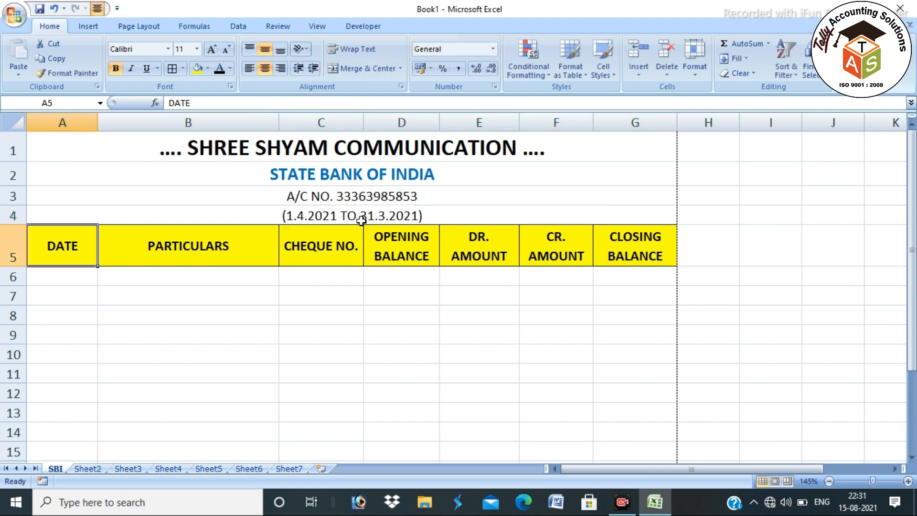
pyautogui.doubleClick(412, 216)
pyautogui.press('BackSpace')
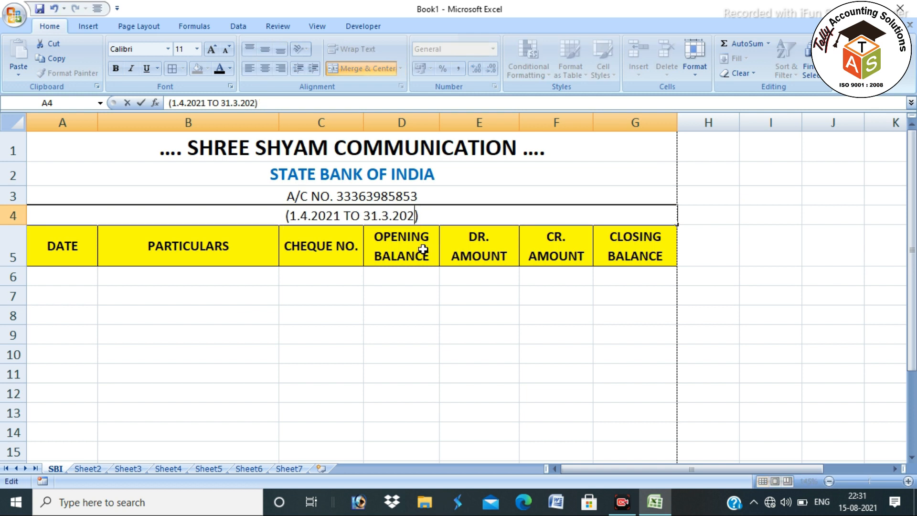
pyautogui.write('2')
pyautogui.press('Return')
pyautogui.click(407, 209)
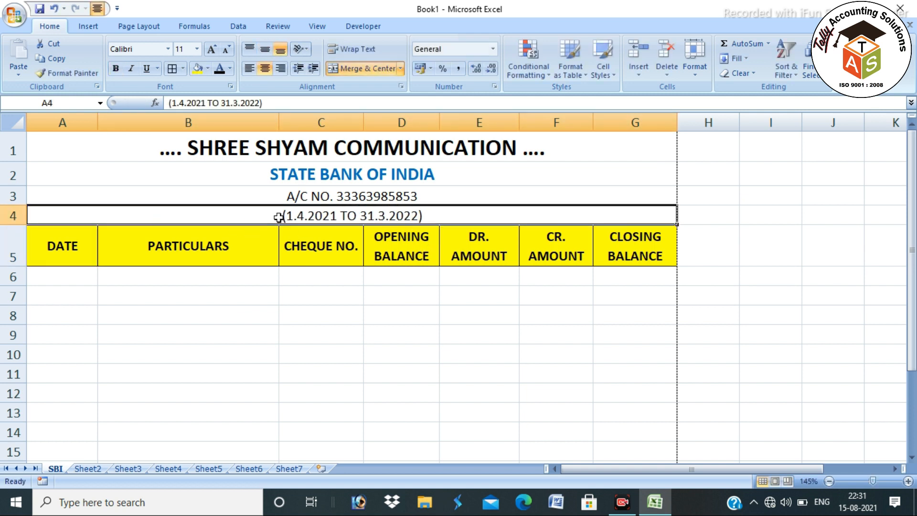
pyautogui.click(115, 68)
pyautogui.click(80, 276)
# Apply All Borders to the statement table range A5:G22
pyautogui.moveTo(77, 252); pyautogui.dragTo(604, 439)
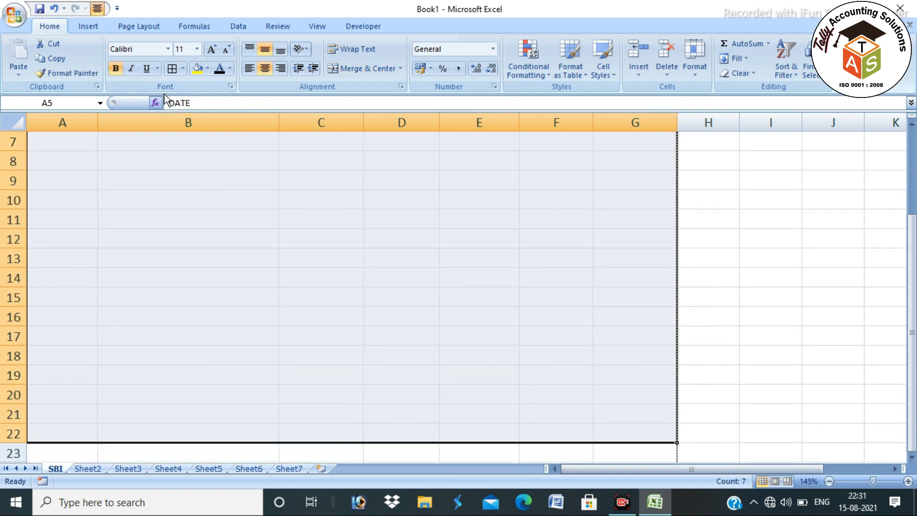
pyautogui.click(173, 70)
pyautogui.click(88, 275)
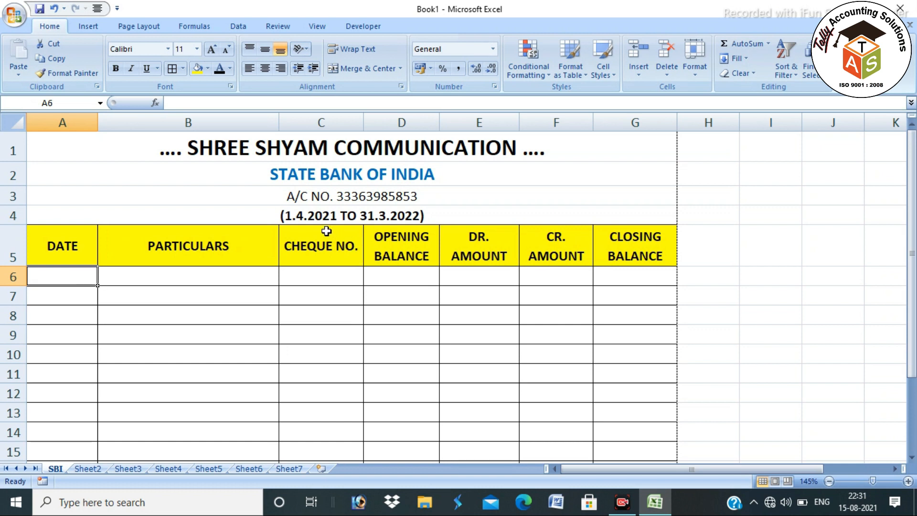
pyautogui.doubleClick(309, 213)
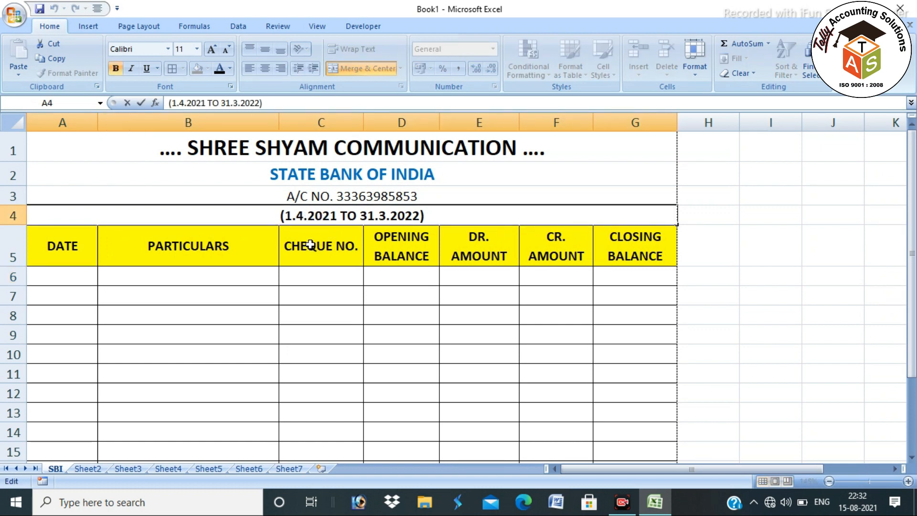
pyautogui.click(72, 282)
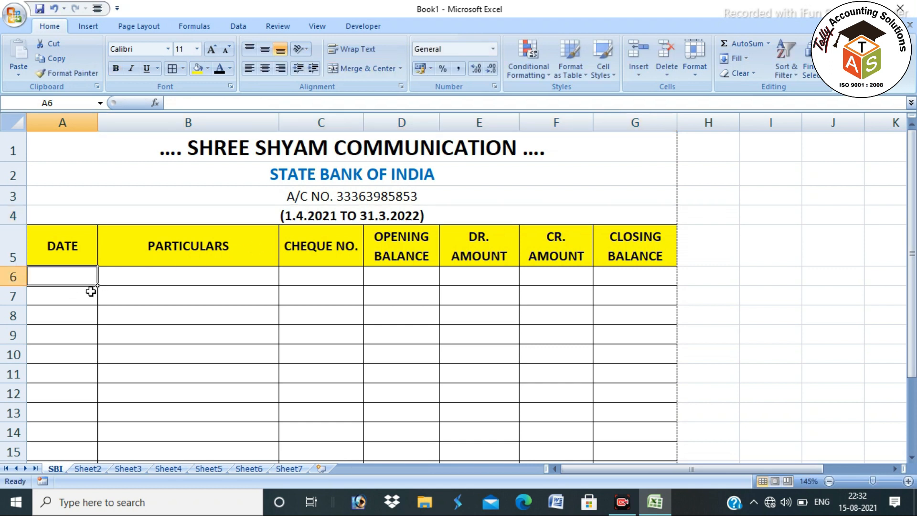
# Enter OPENING BALANCE in B6 with 100000 as its opening balance in D6
pyautogui.press('Tab')
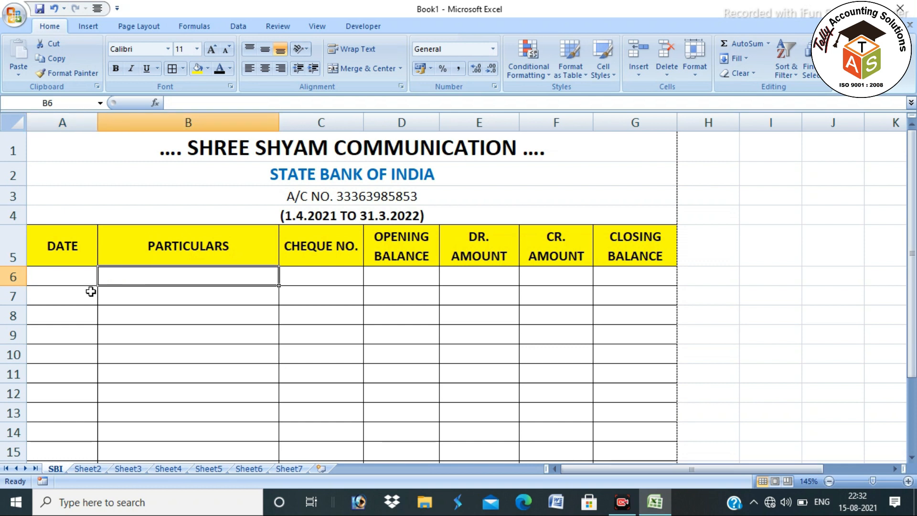
pyautogui.write('OPENIN')
pyautogui.press('BackSpace')
pyautogui.write('ING BALANCE')
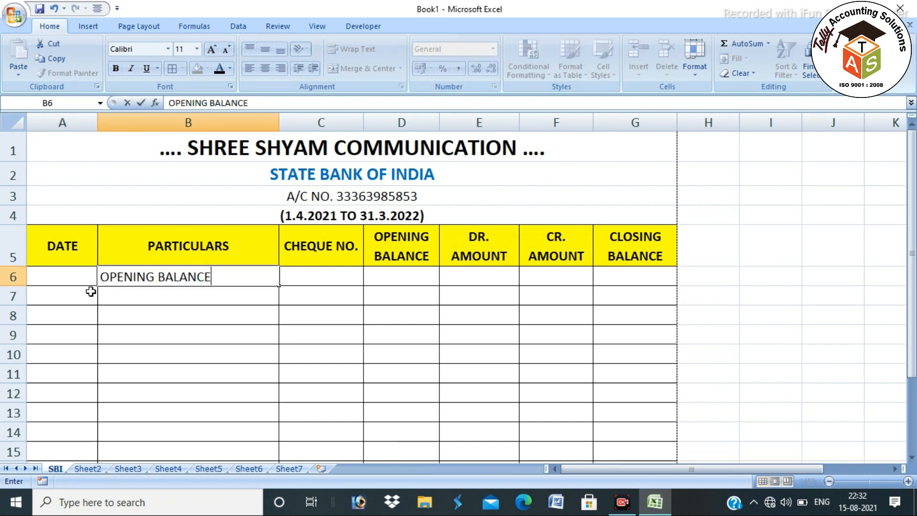
pyautogui.press('Tab')
pyautogui.press('Tab')
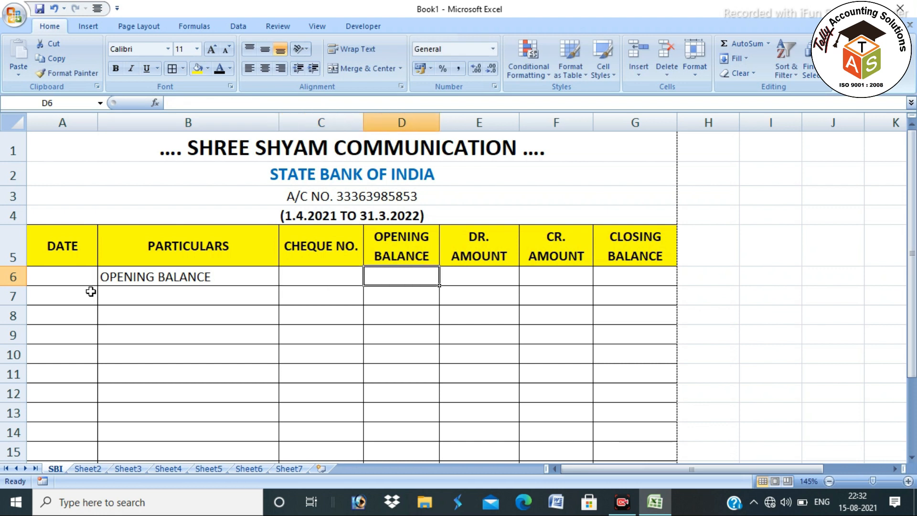
pyautogui.write('10000')
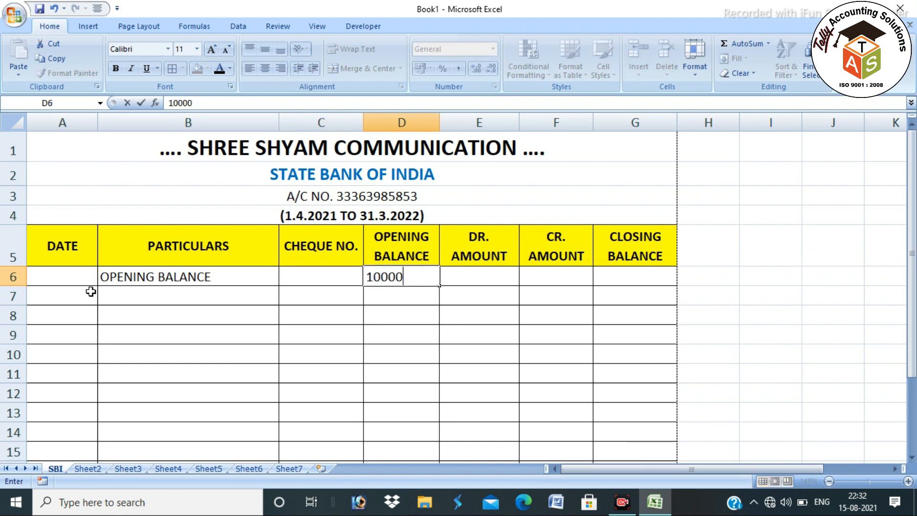
pyautogui.press('Return')
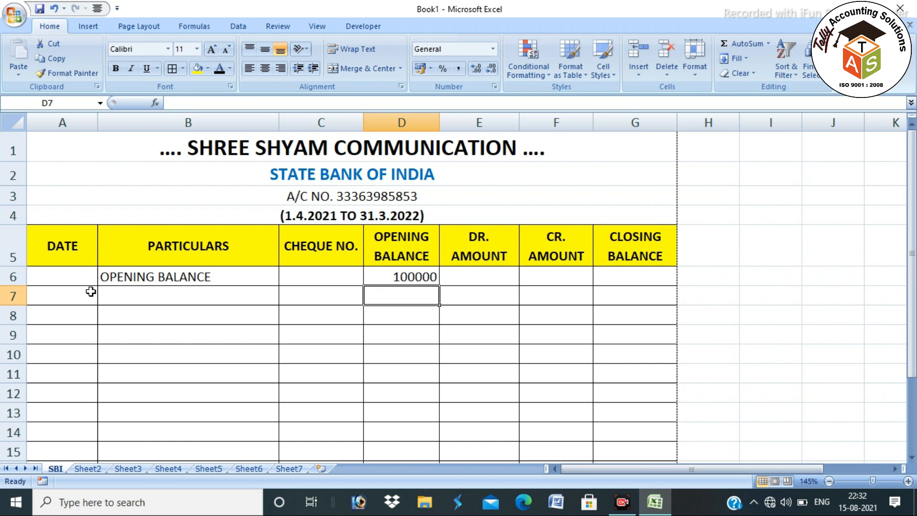
pyautogui.press('Up')
pyautogui.press('Right')
pyautogui.press('Right')
pyautogui.press('Right')
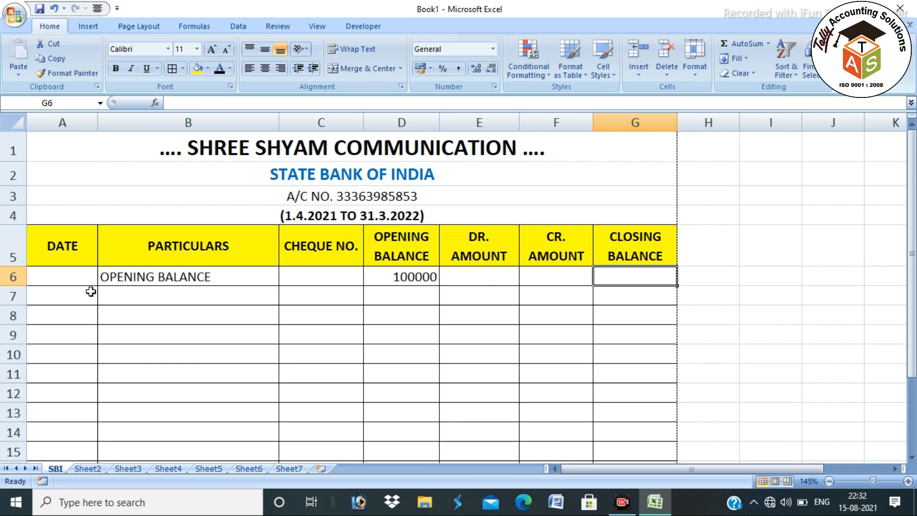
# Enter =D6+E6-F6 in G6 and fill it down column G to row 20
pyautogui.write('=')
pyautogui.press('Left')
pyautogui.press('Left')
pyautogui.press('Left')
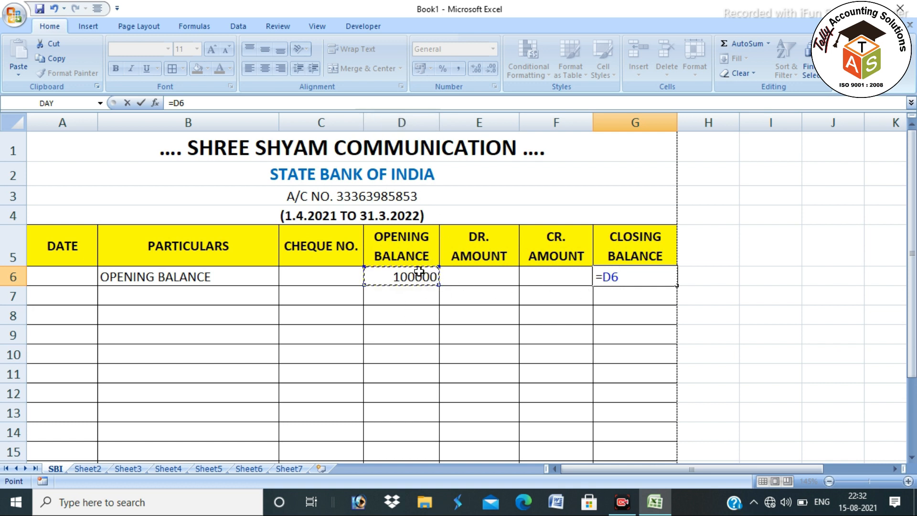
pyautogui.write('+')
pyautogui.click(495, 277)
pyautogui.write('-')
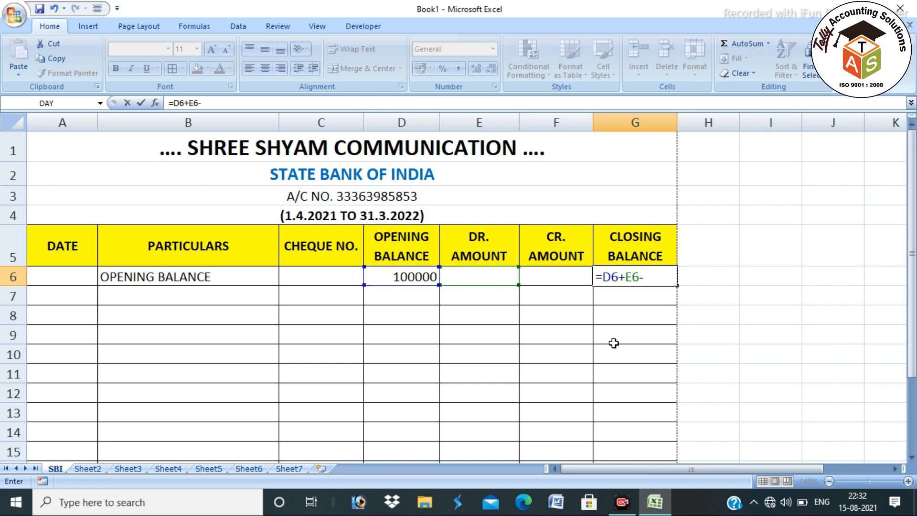
pyautogui.click(556, 276)
pyautogui.press('Return')
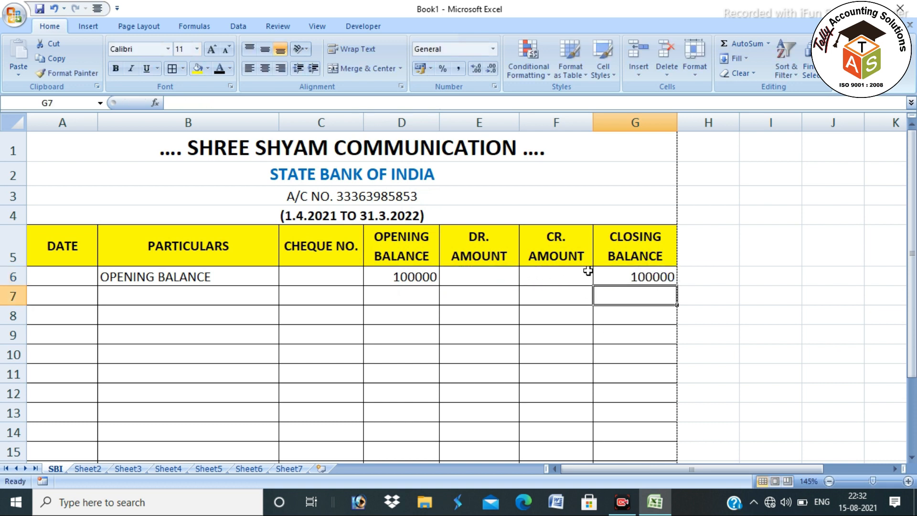
pyautogui.click(642, 274)
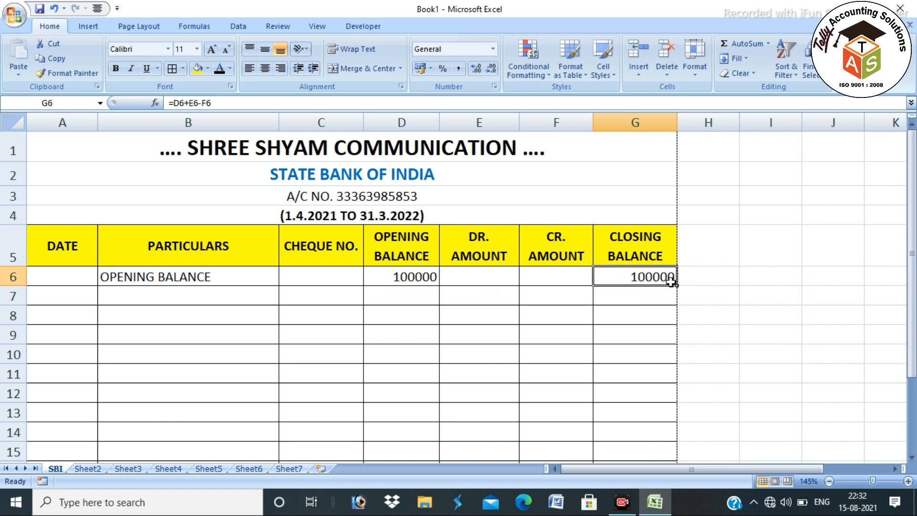
pyautogui.moveTo(677, 286); pyautogui.dragTo(630, 344)
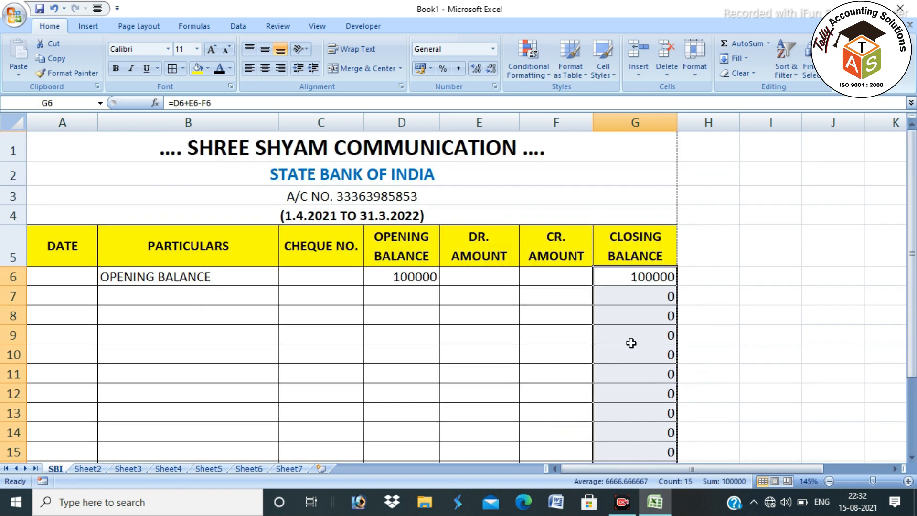
# Test the balance formula with sample debit and credit amounts in row 6, then clear them
pyautogui.click(497, 282)
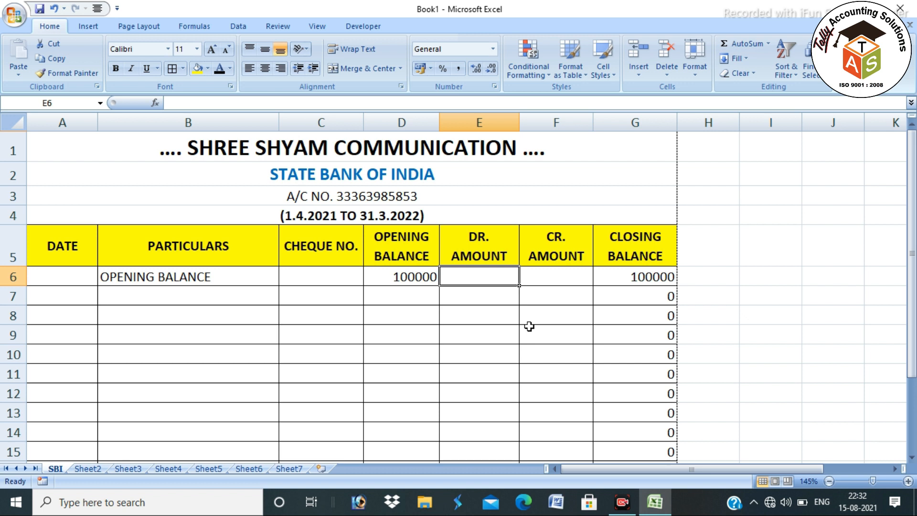
pyautogui.write('10000')
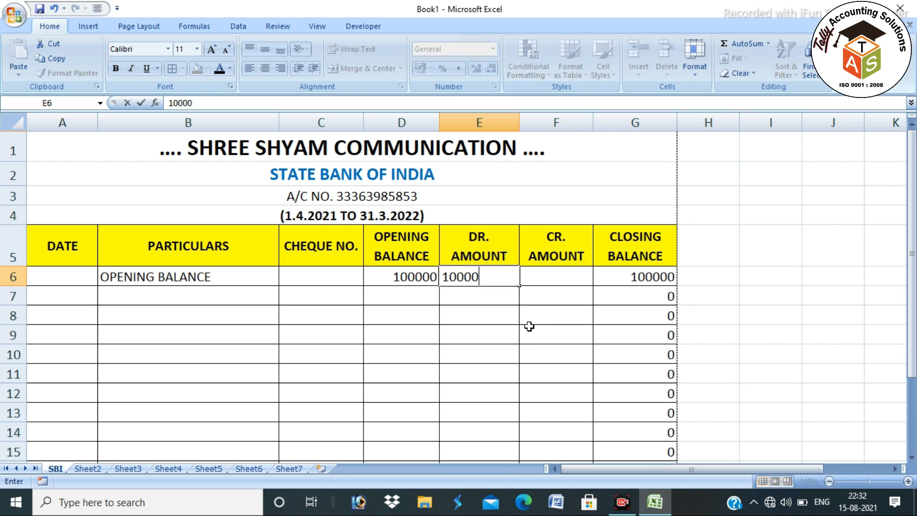
pyautogui.press('Tab')
pyautogui.press('Left')
pyautogui.press('Delete')
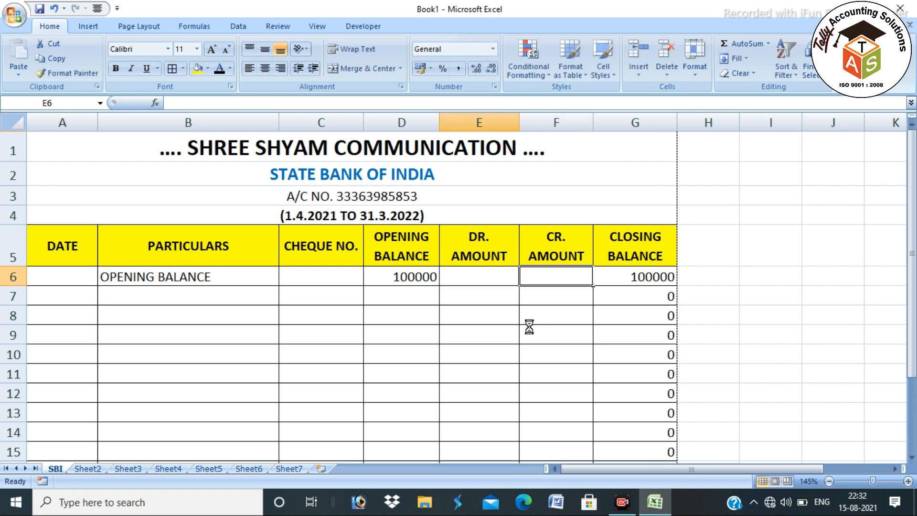
pyautogui.press('Right')
pyautogui.write('10000')
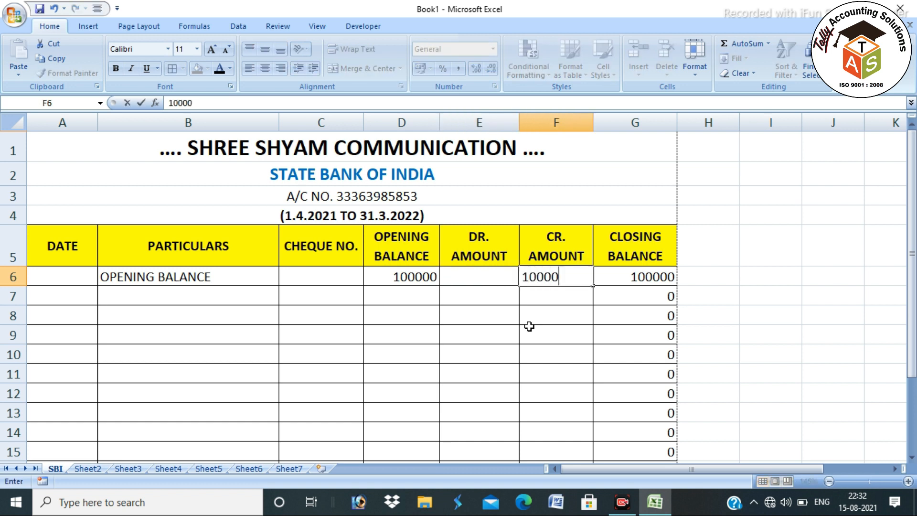
pyautogui.press('Return')
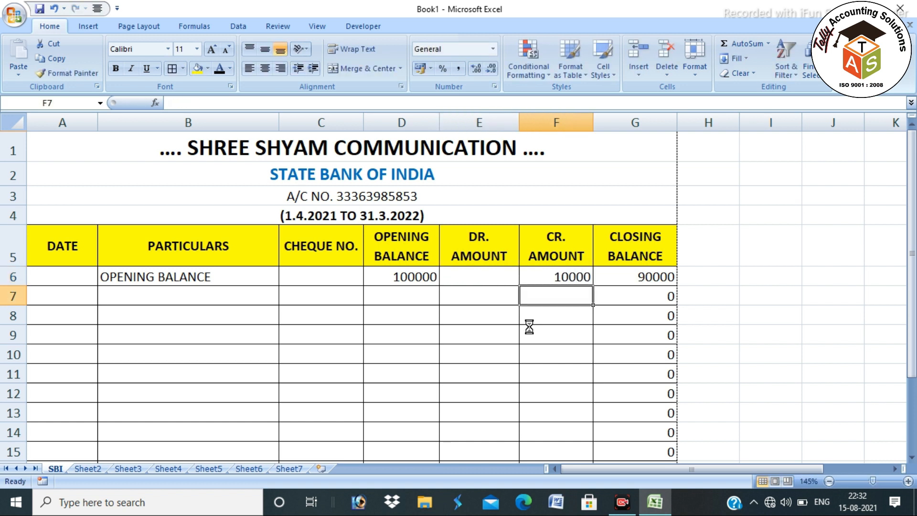
pyautogui.hotkey('ctrl', 'z')
# Format D6:G20 as Number with two decimal places
pyautogui.moveTo(422, 278); pyautogui.dragTo(621, 415)
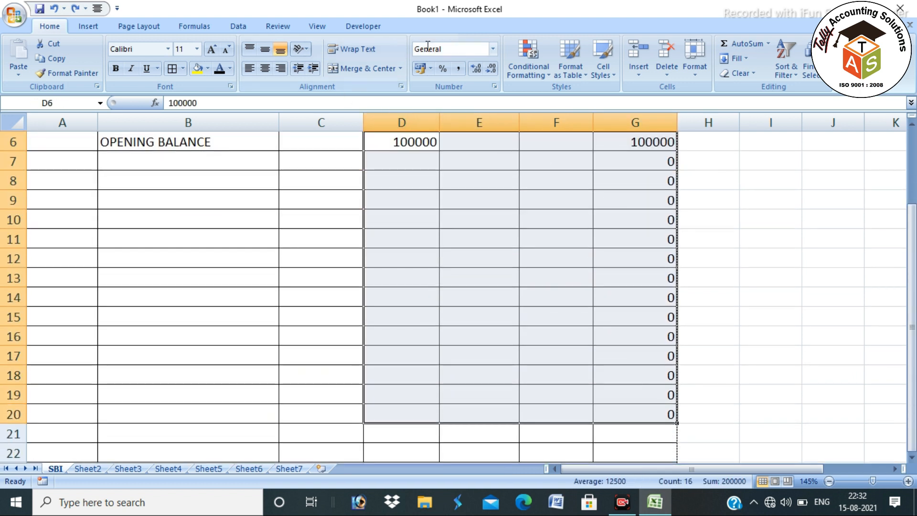
pyautogui.click(493, 49)
pyautogui.click(490, 98)
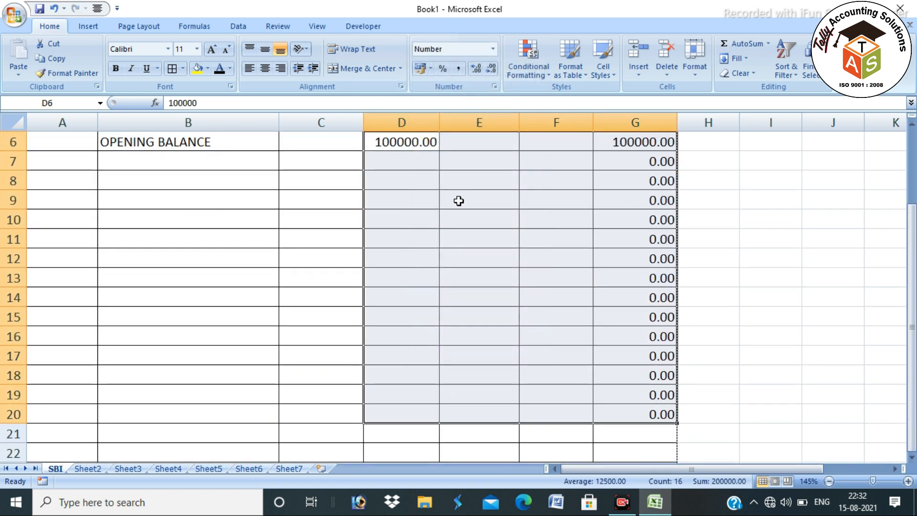
pyautogui.scroll(2, 456, 201)
pyautogui.click(146, 296)
# Enter =G6 in D7 and fill it down the opening balance column
pyautogui.click(76, 296)
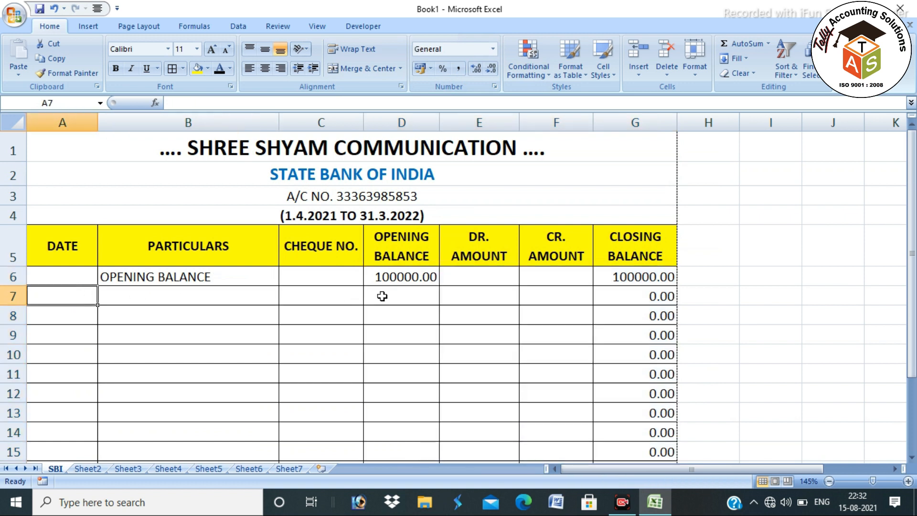
pyautogui.click(381, 297)
pyautogui.write('=')
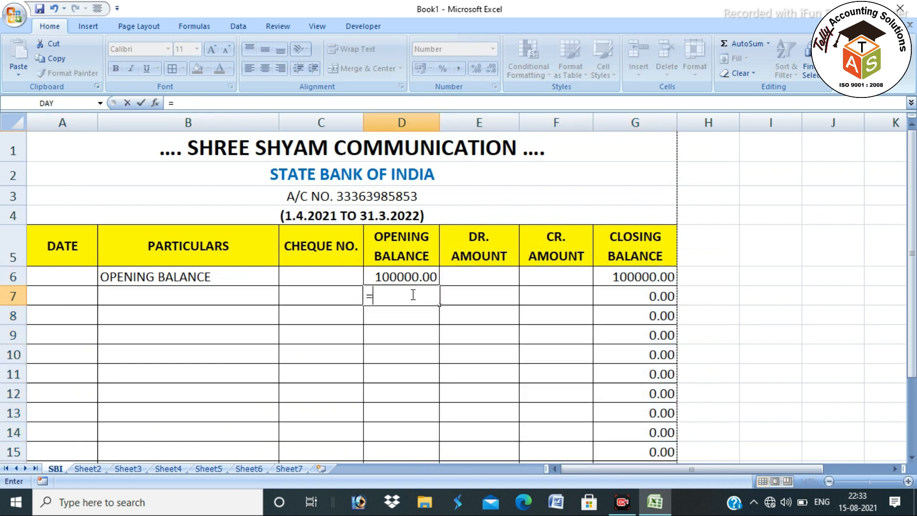
pyautogui.click(639, 274)
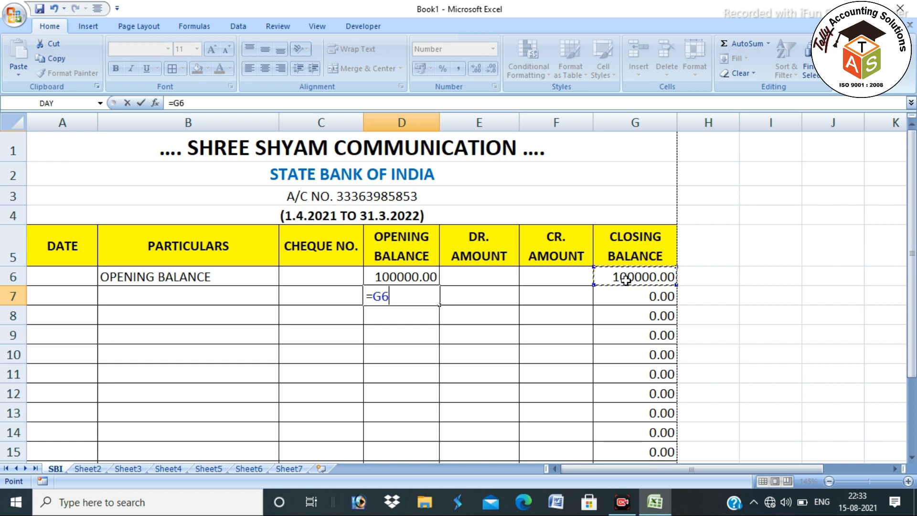
pyautogui.press('Return')
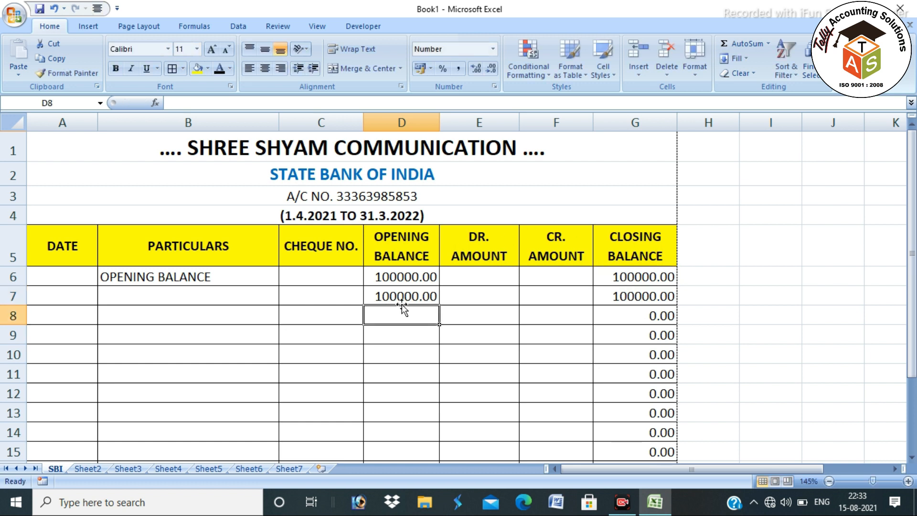
pyautogui.click(433, 299)
pyautogui.moveTo(440, 307); pyautogui.dragTo(430, 454)
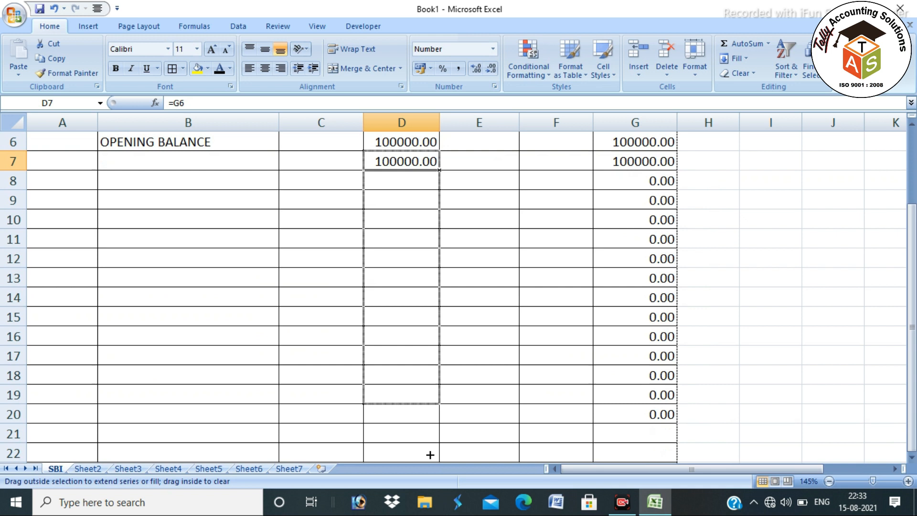
pyautogui.scroll(2, 364, 358)
pyautogui.rightClick(419, 122)
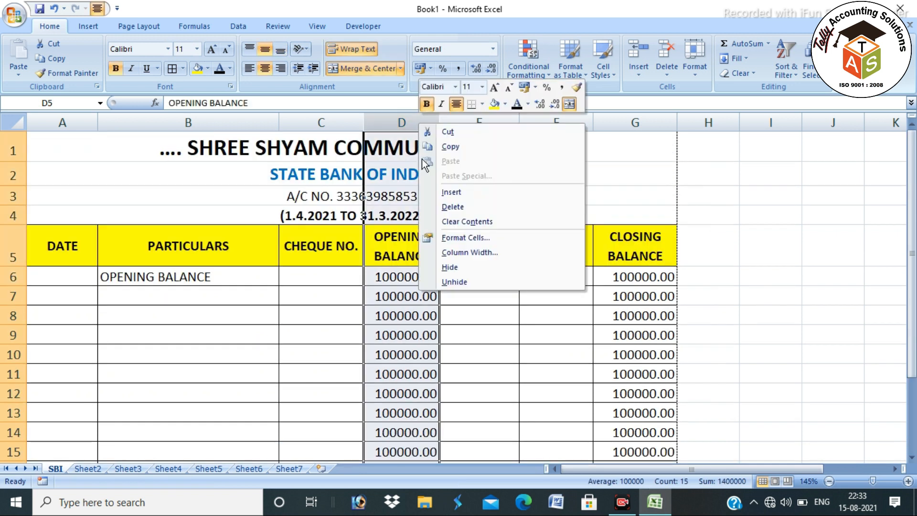
pyautogui.click(77, 301)
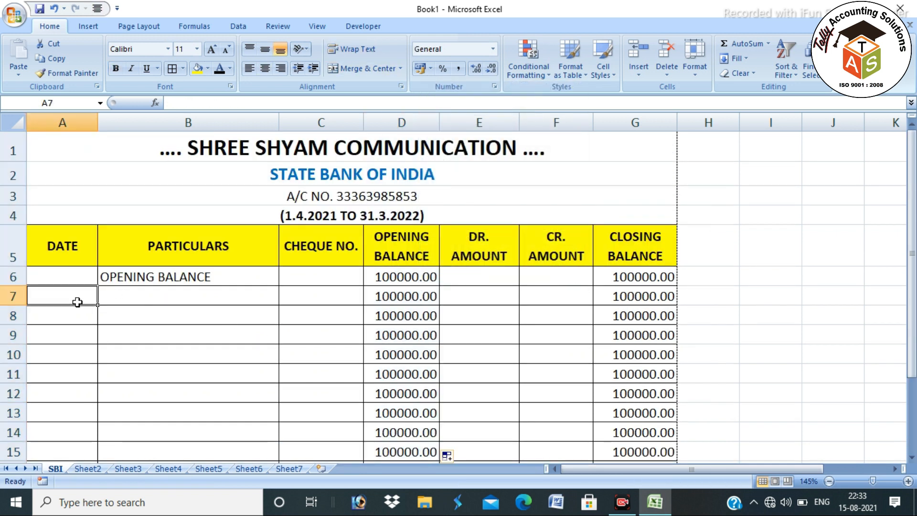
# Fill A7 downward with daily dates 01-04-2021 to 30-04-2021 and apply All Borders to A6:G37
pyautogui.write('01-04-2021')
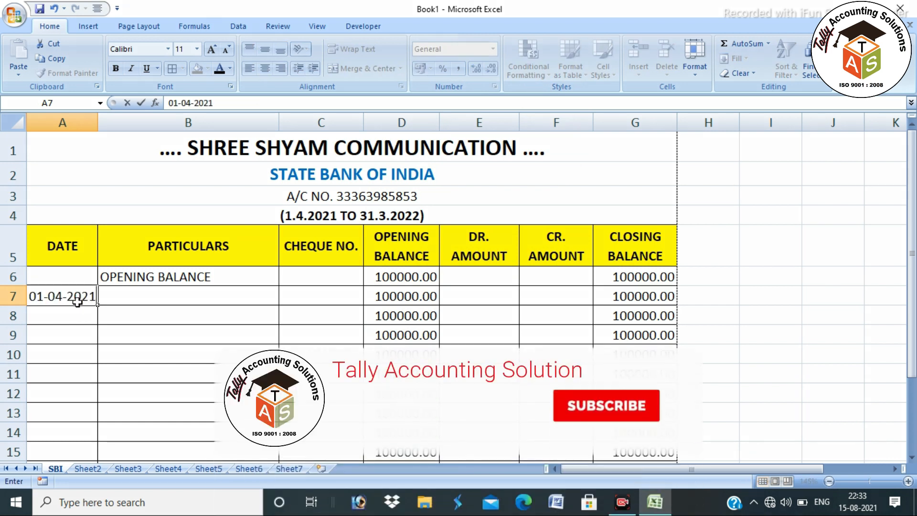
pyautogui.press('Return')
pyautogui.click(76, 301)
pyautogui.moveTo(98, 304); pyautogui.dragTo(102, 385)
pyautogui.scroll(8, 102, 366)
pyautogui.moveTo(69, 277); pyautogui.dragTo(650, 183)
pyautogui.click(172, 70)
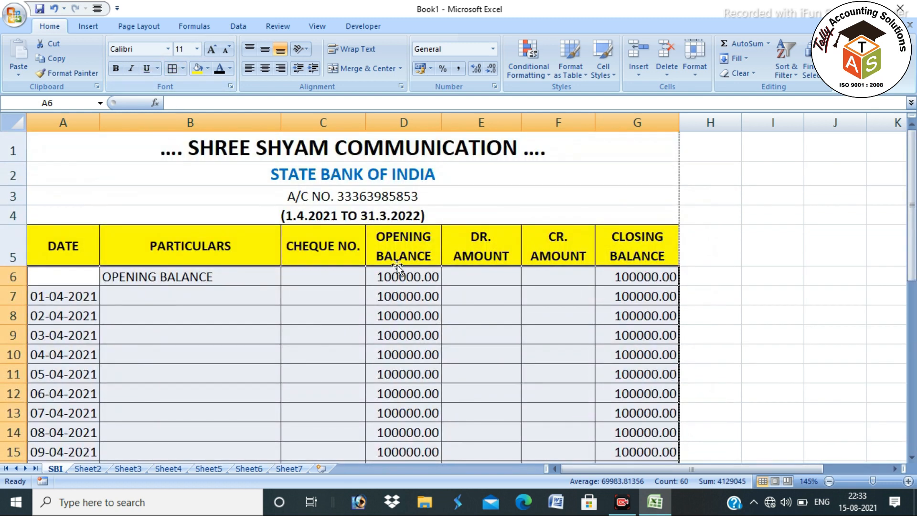
# Hide the OPENING BALANCE column D
pyautogui.rightClick(405, 125)
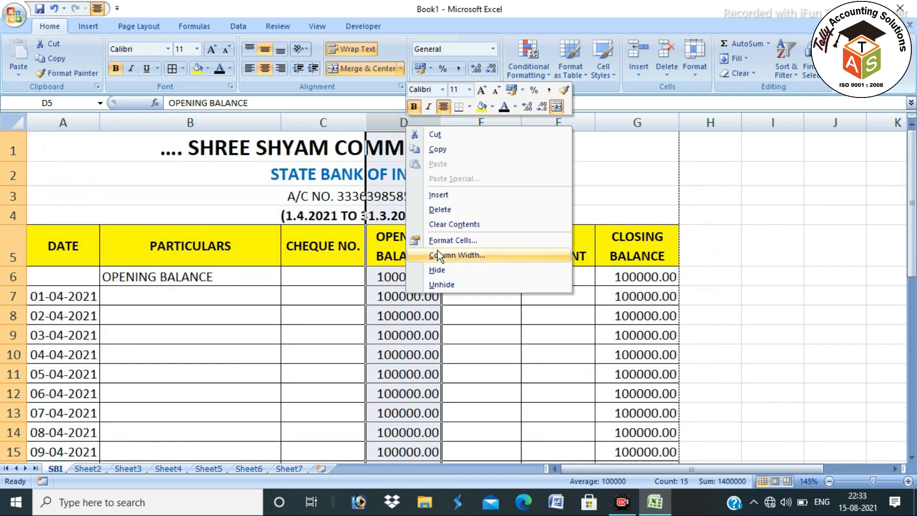
pyautogui.click(437, 270)
pyautogui.click(334, 311)
pyautogui.click(426, 303)
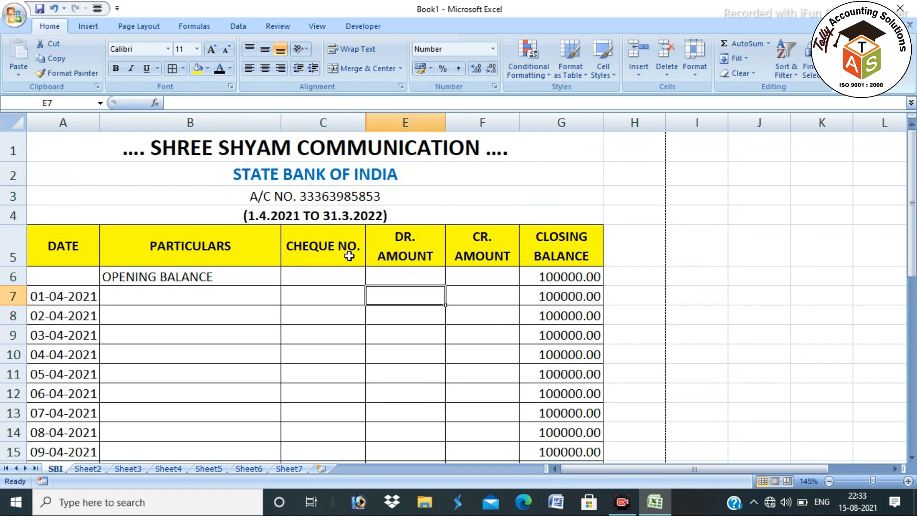
# Widen the CHEQUE NO., DR. AMOUNT, PARTICULARS and closing balance columns
pyautogui.moveTo(367, 129); pyautogui.dragTo(373, 125)
pyautogui.moveTo(451, 128); pyautogui.dragTo(461, 128)
pyautogui.moveTo(280, 125); pyautogui.dragTo(294, 156)
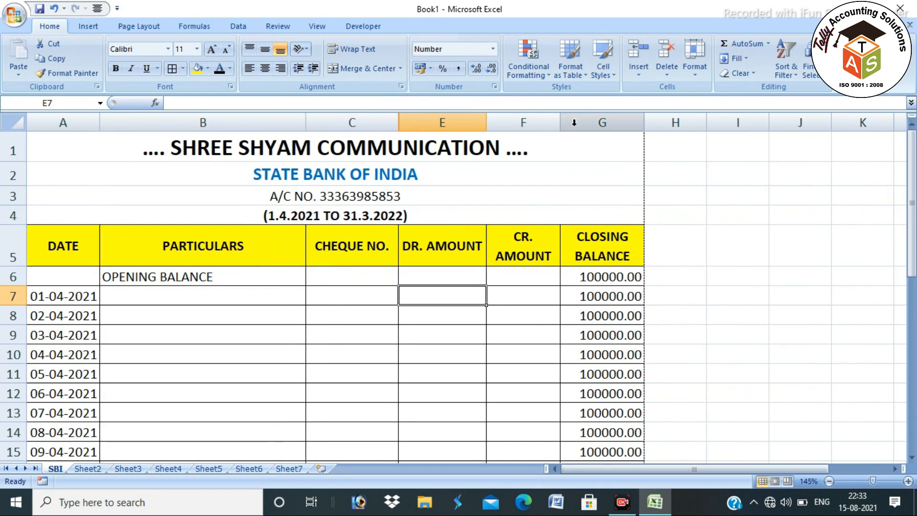
pyautogui.moveTo(645, 125); pyautogui.dragTo(653, 135)
# Enter 'CASH DEPOSTTED INTO BANK' in B7 with a 100000 debit amount
pyautogui.click(138, 291)
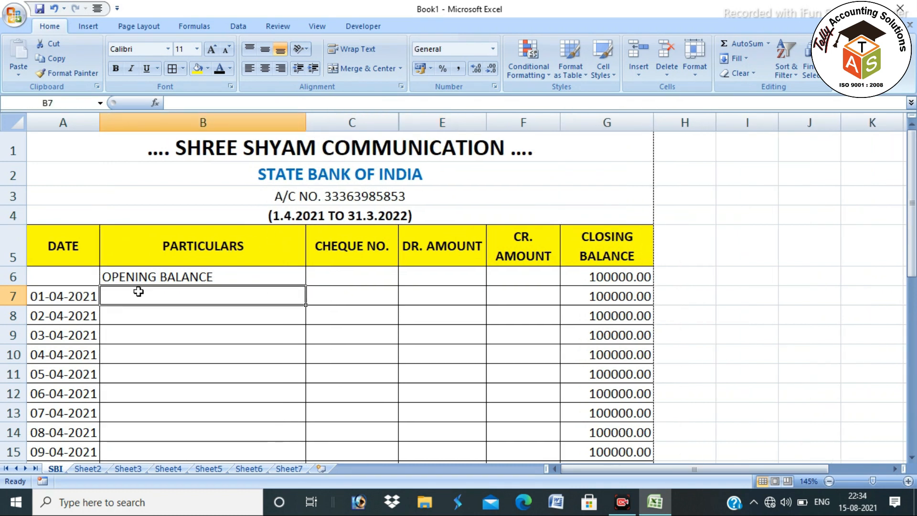
pyautogui.write('CAS')
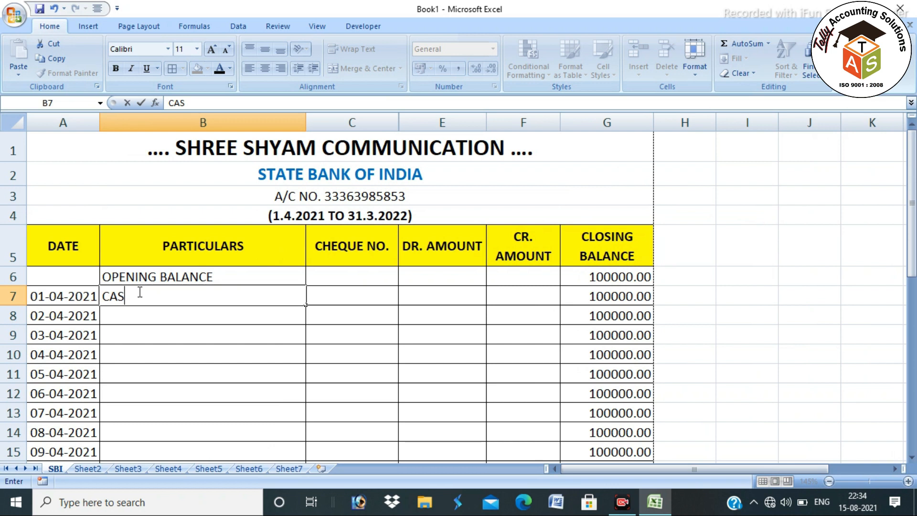
pyautogui.write('H DEPOSTI')
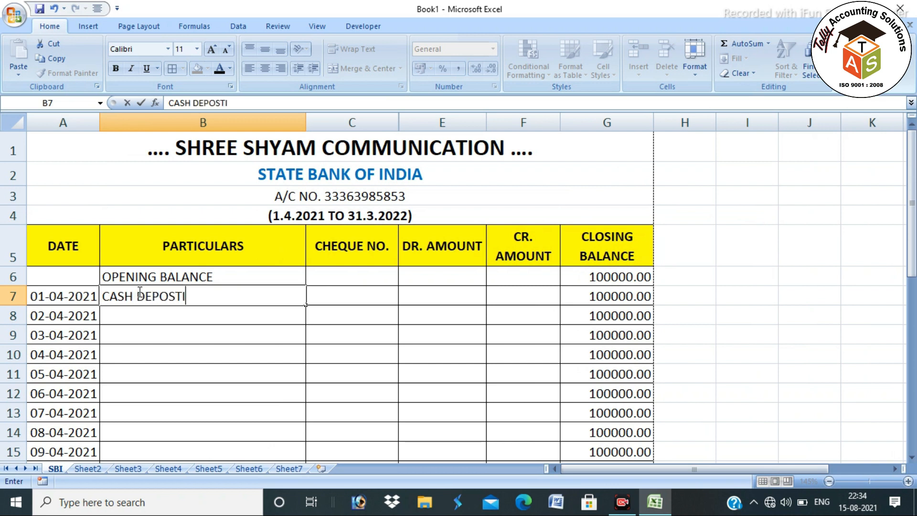
pyautogui.write('TED INTO BANK')
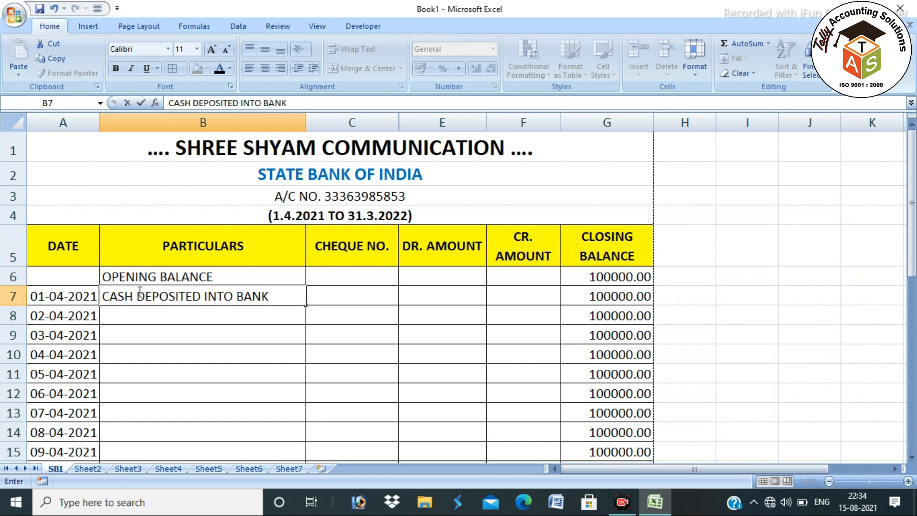
pyautogui.press('Tab')
pyautogui.press('Tab')
pyautogui.write('100000')
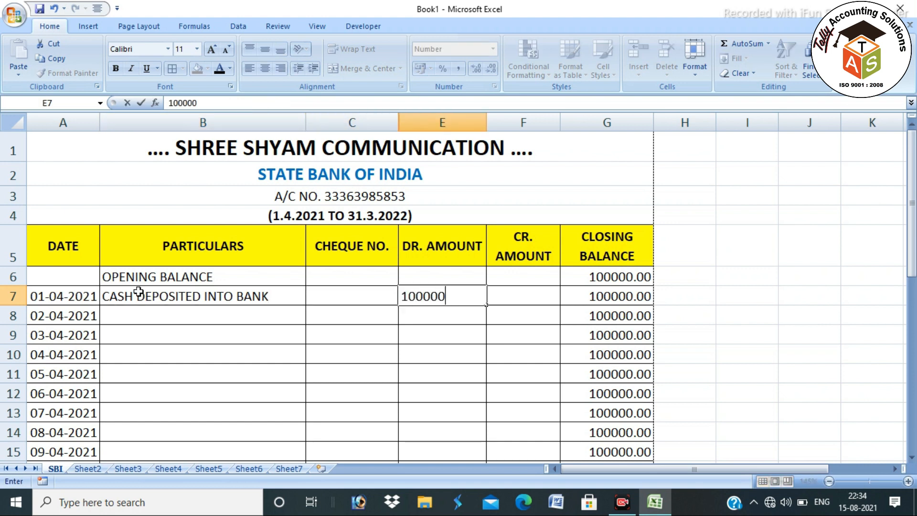
pyautogui.press('Return')
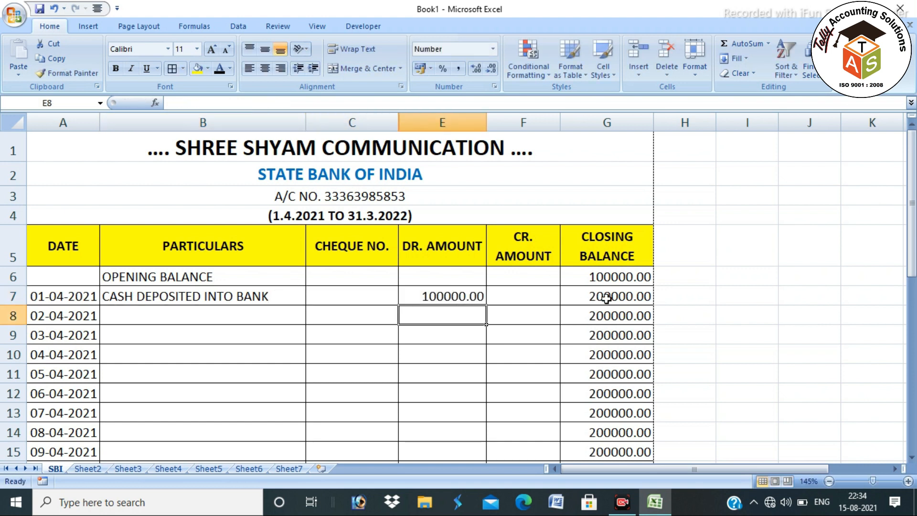
# Enter 'CASH WITHDRAW BY CHEQUE' in B8 with cheque 415001 and a 50000 credit amount
pyautogui.click(204, 319)
pyautogui.write('C')
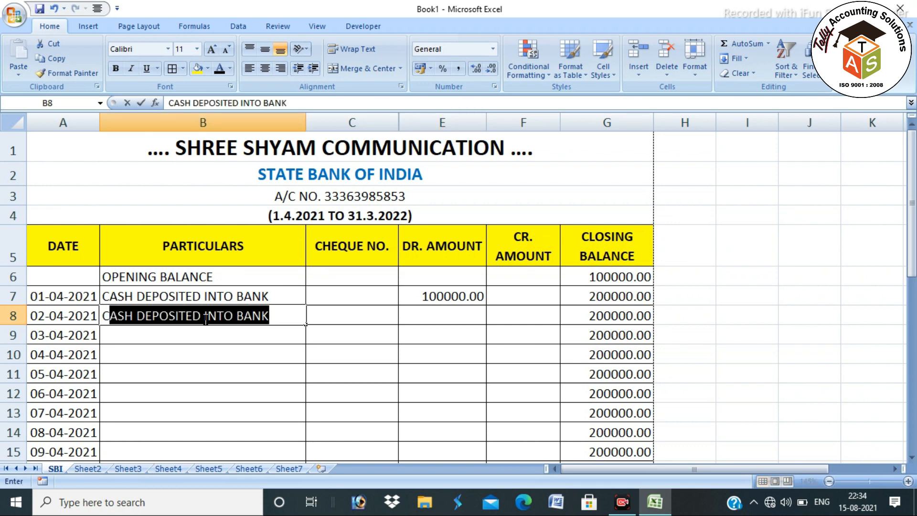
pyautogui.write('ASH WITHDRAW BY')
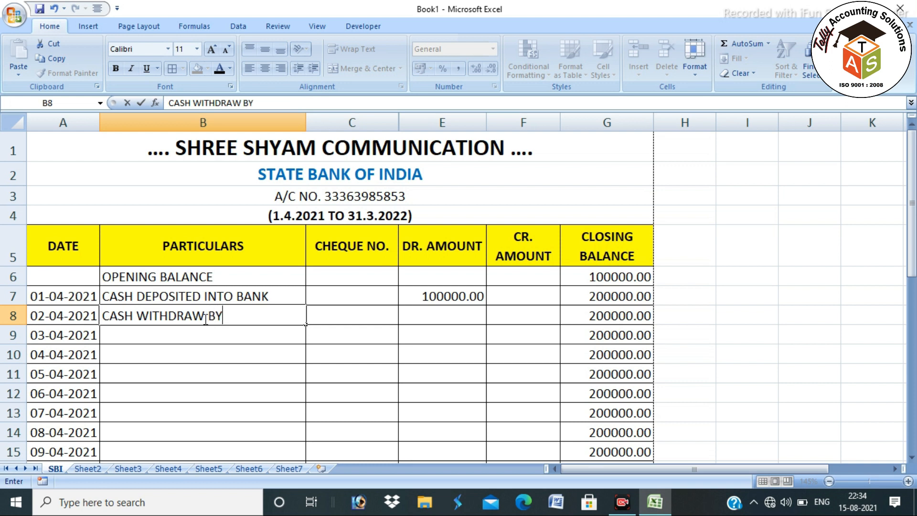
pyautogui.write(' CHEQUE')
pyautogui.press('Tab')
pyautogui.write('4')
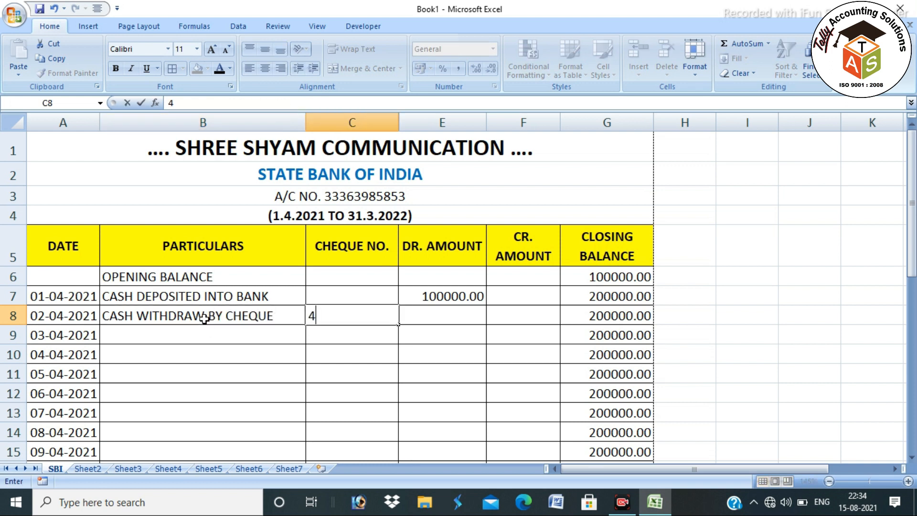
pyautogui.write('15001')
pyautogui.press('Return')
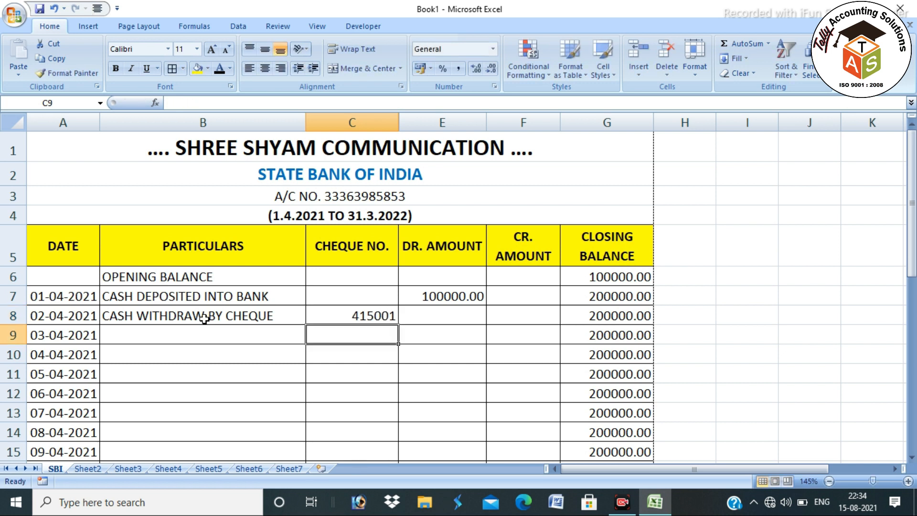
pyautogui.click(531, 313)
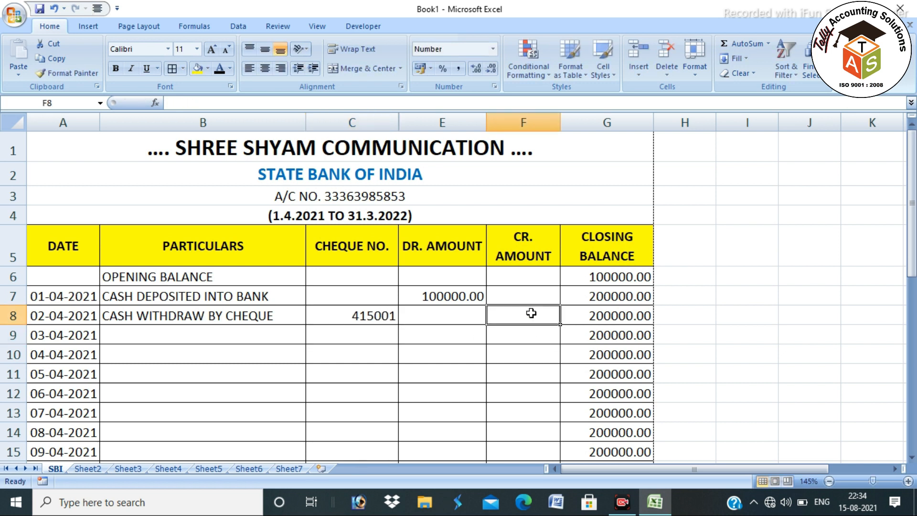
pyautogui.write('50000')
pyautogui.press('Return')
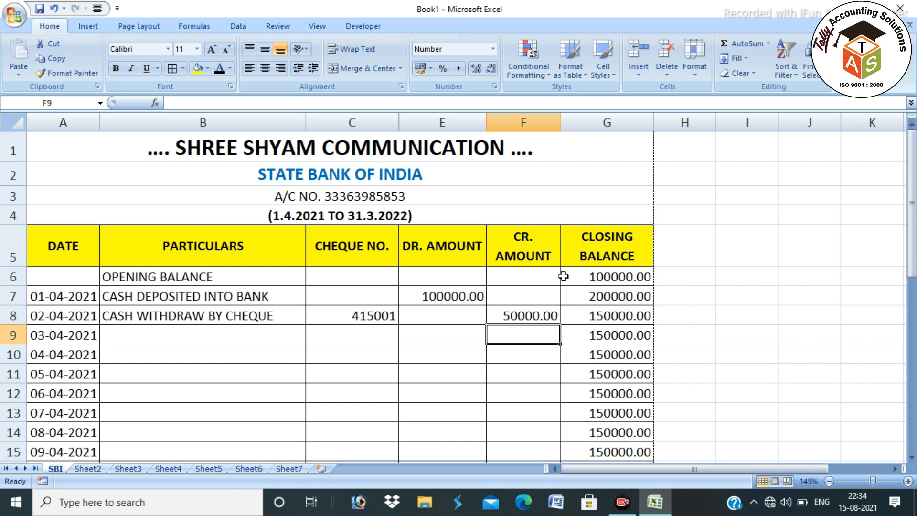
pyautogui.scroll(-3, 375, 311)
pyautogui.scroll(3, 437, 339)
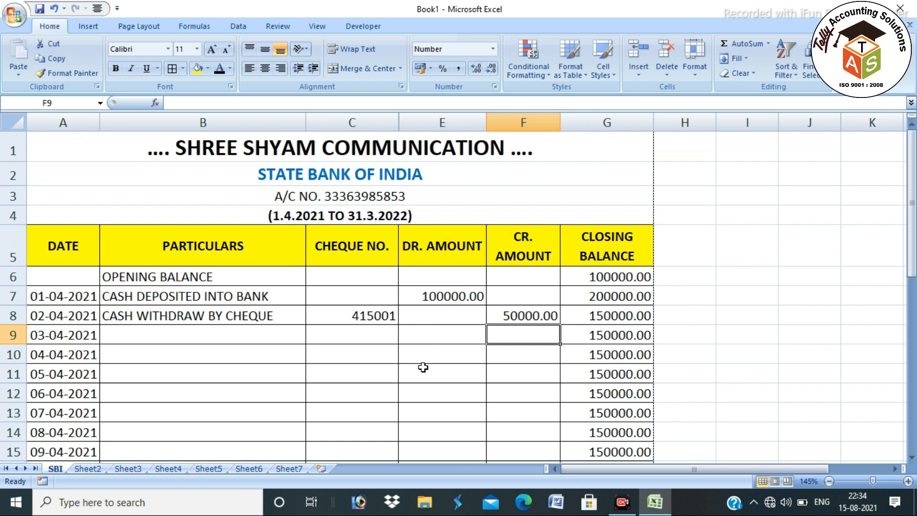
pyautogui.scroll(-9, 423, 367)
pyautogui.scroll(9, 425, 375)
# AutoSum the DR. AMOUNT column into E37 and copy the total across to F37
pyautogui.moveTo(437, 291); pyautogui.dragTo(440, 478)
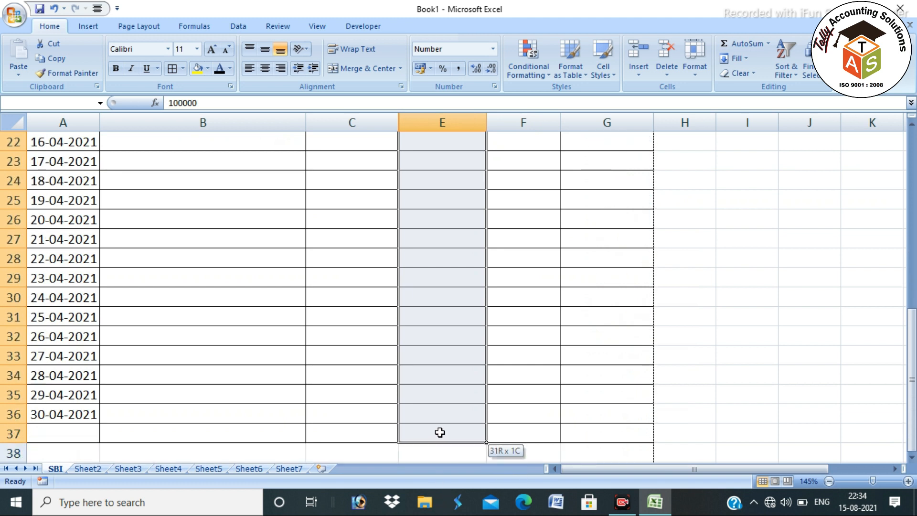
pyautogui.moveTo(440, 432); pyautogui.dragTo(440, 433)
pyautogui.click(743, 43)
pyautogui.scroll(-12, 483, 324)
pyautogui.scroll(3, 465, 298)
pyautogui.click(467, 200)
pyautogui.moveTo(487, 208); pyautogui.dragTo(554, 210)
pyautogui.click(478, 201)
# Label the merged A37:C37 cells TOTAL
pyautogui.moveTo(94, 200); pyautogui.dragTo(331, 188)
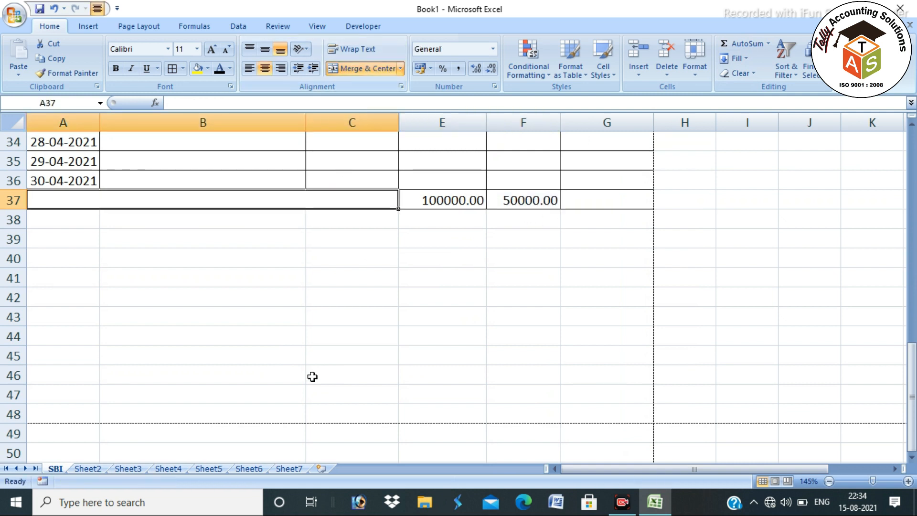
pyautogui.write('TOTAL')
pyautogui.press('Tab')
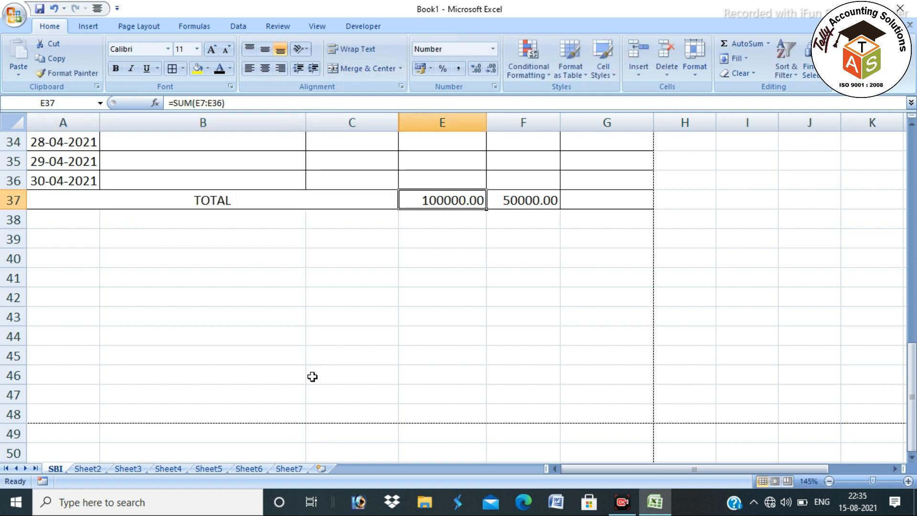
# Extend the closing-balance formula from G19 down to G36
pyautogui.click(583, 209)
pyautogui.scroll(6, 592, 212)
pyautogui.scroll(-3, 594, 227)
pyautogui.scroll(3, 621, 225)
pyautogui.click(649, 203)
pyautogui.moveTo(656, 212); pyautogui.dragTo(641, 426)
# Unhide the OPENING BALANCE column, fill D19's formula down to D36, then hide it again
pyautogui.scroll(6, 578, 338)
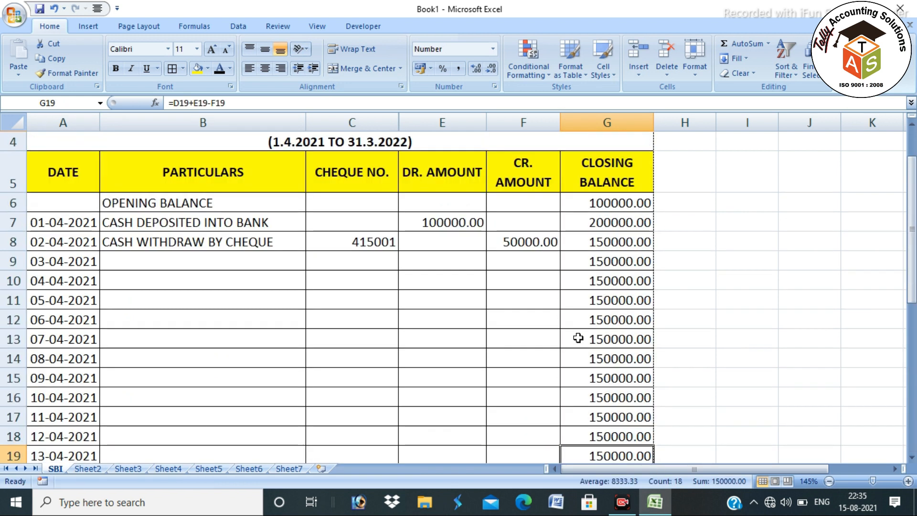
pyautogui.doubleClick(401, 122)
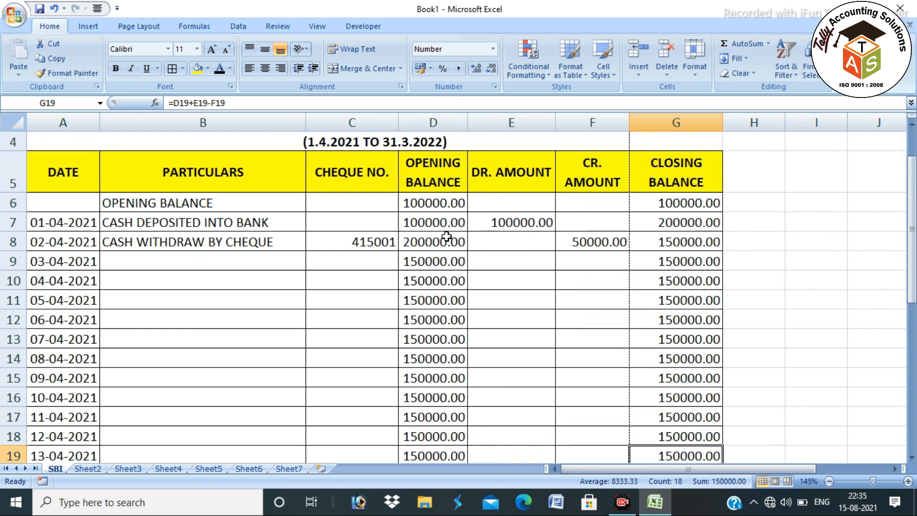
pyautogui.scroll(-6, 454, 267)
pyautogui.scroll(3, 461, 258)
pyautogui.click(460, 260)
pyautogui.moveTo(467, 266); pyautogui.dragTo(470, 421)
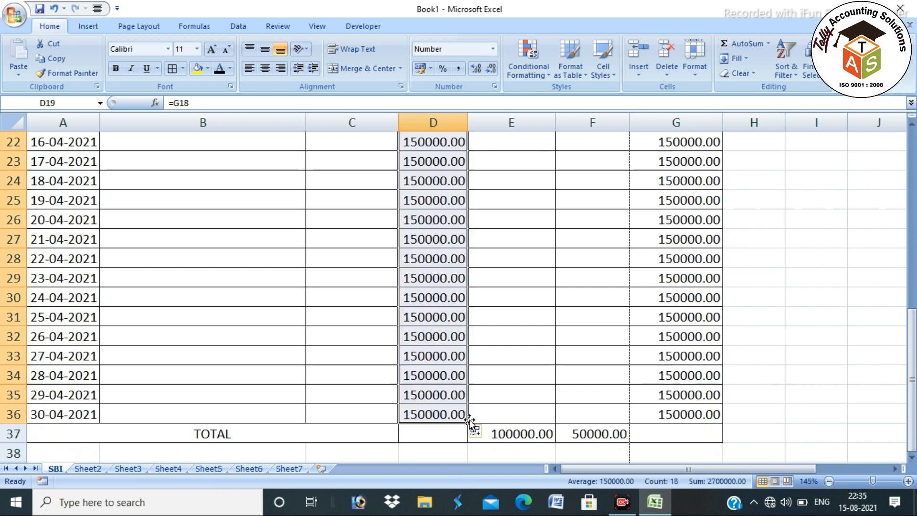
pyautogui.rightClick(429, 122)
pyautogui.click(459, 263)
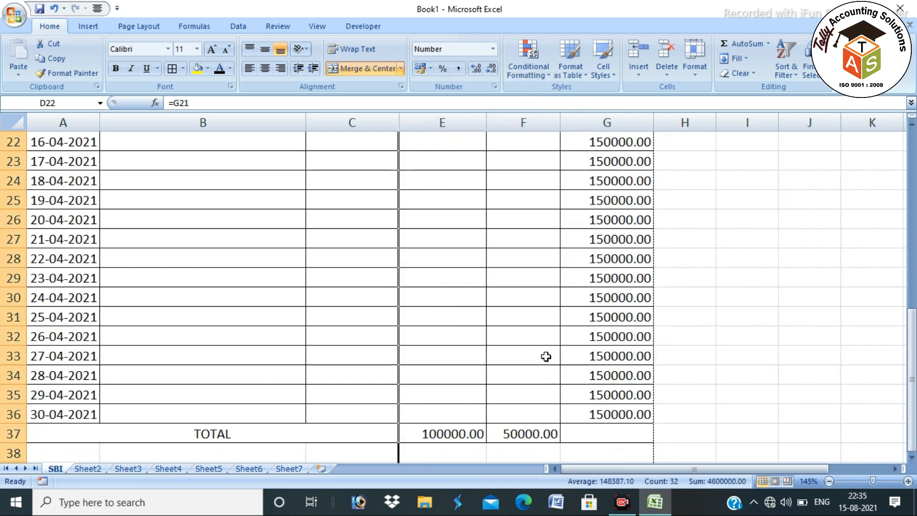
# Enter =G36 in G37 as the closing total, then select row 37 and the statement A1:G37
pyautogui.click(601, 432)
pyautogui.write('=')
pyautogui.click(602, 414)
pyautogui.press('Return')
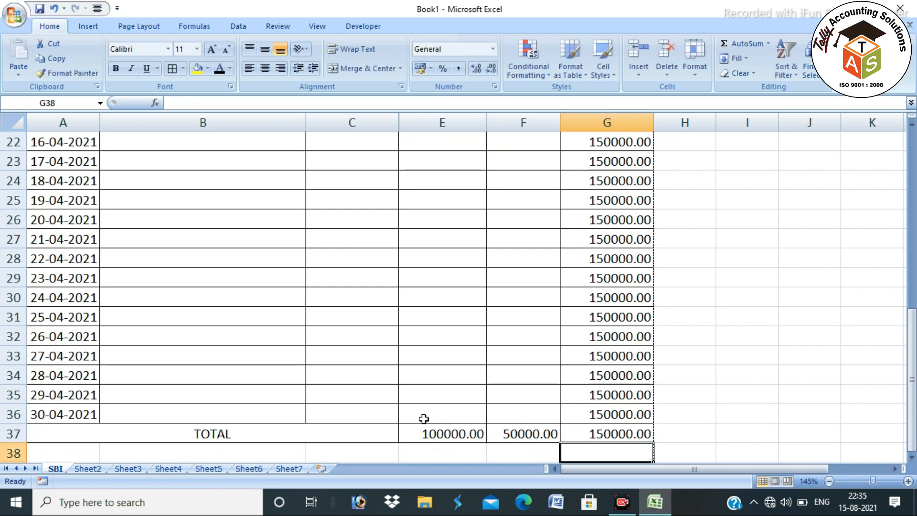
pyautogui.click(14, 434)
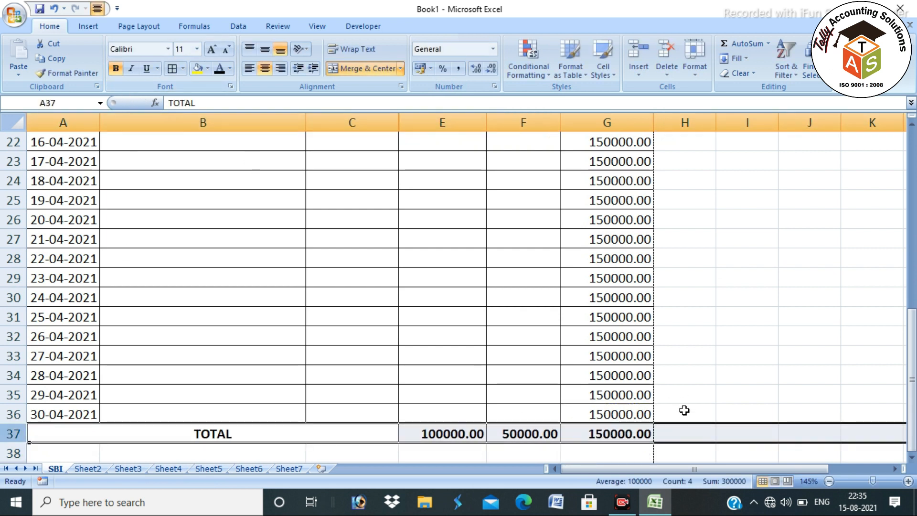
pyautogui.moveTo(631, 432); pyautogui.dragTo(153, 29)
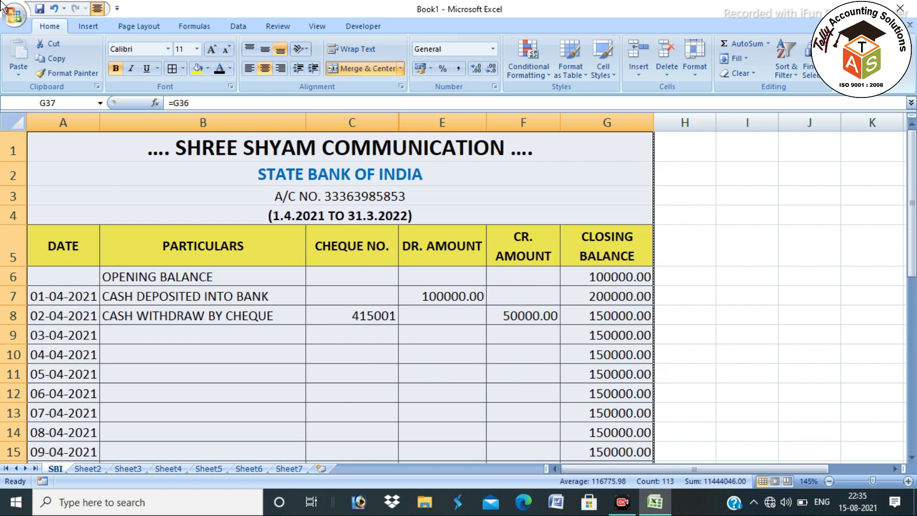
# Set the selected statement as the print area and check the Print_Area name
pyautogui.click(152, 28)
pyautogui.click(205, 69)
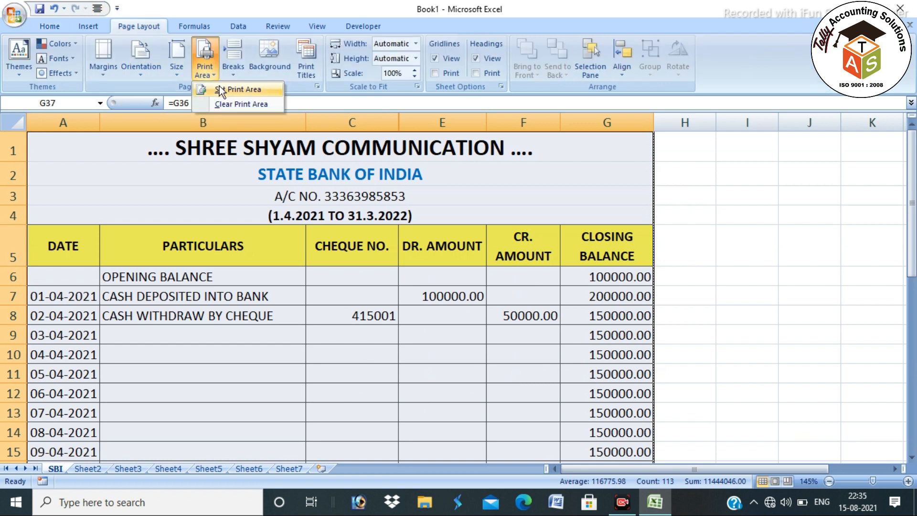
pyautogui.click(219, 87)
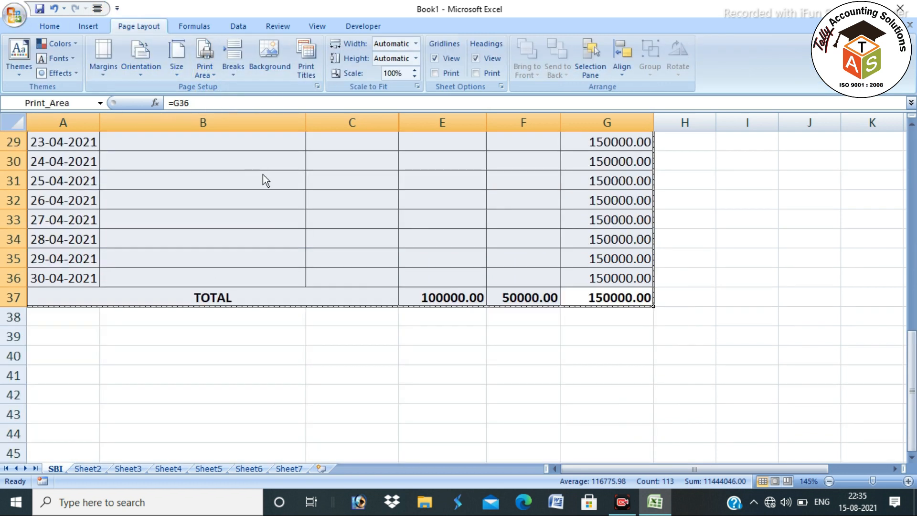
pyautogui.hotkey('ctrl', 'F3')
pyautogui.press('Escape')
# Preview the page, widen the amount and PARTICULARS columns, shrink the top margin, and zoom in
pyautogui.hotkey('ctrl', 'F2')
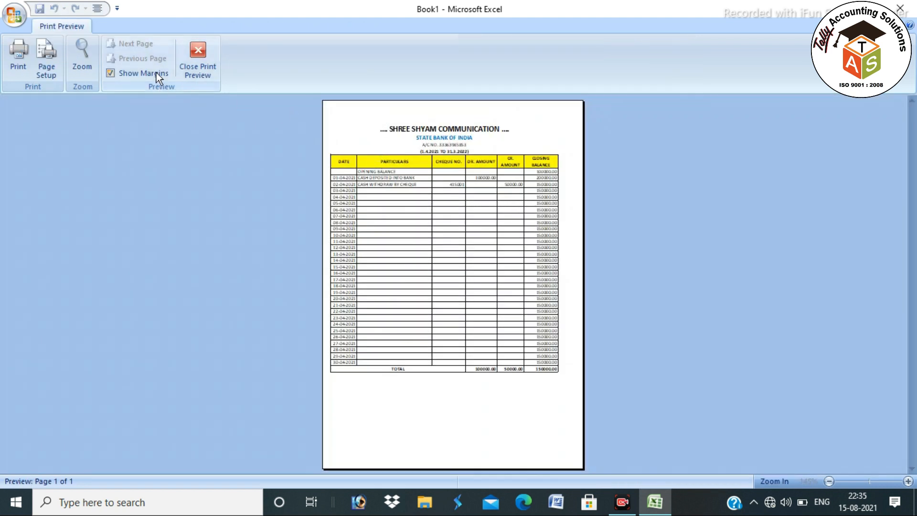
pyautogui.click(156, 73)
pyautogui.moveTo(524, 169); pyautogui.dragTo(503, 174)
pyautogui.moveTo(432, 178); pyautogui.dragTo(434, 178)
pyautogui.moveTo(401, 124); pyautogui.dragTo(403, 111)
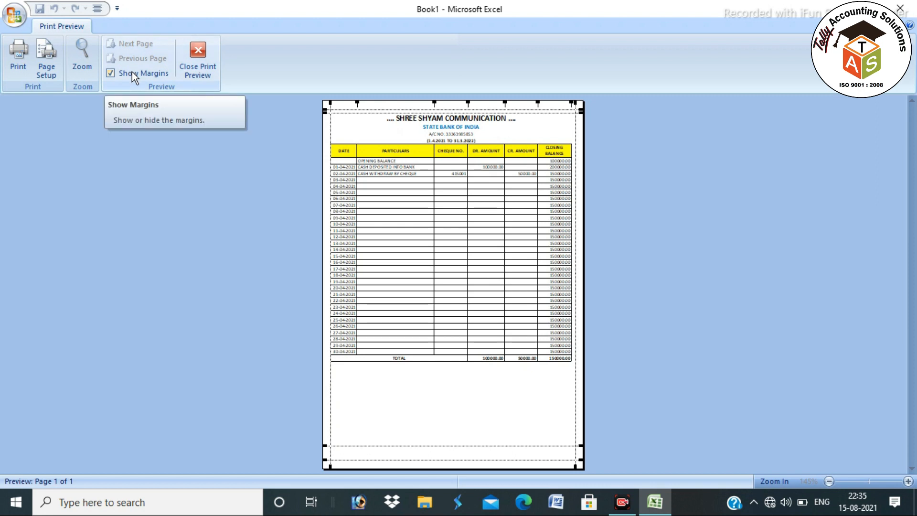
pyautogui.click(425, 204)
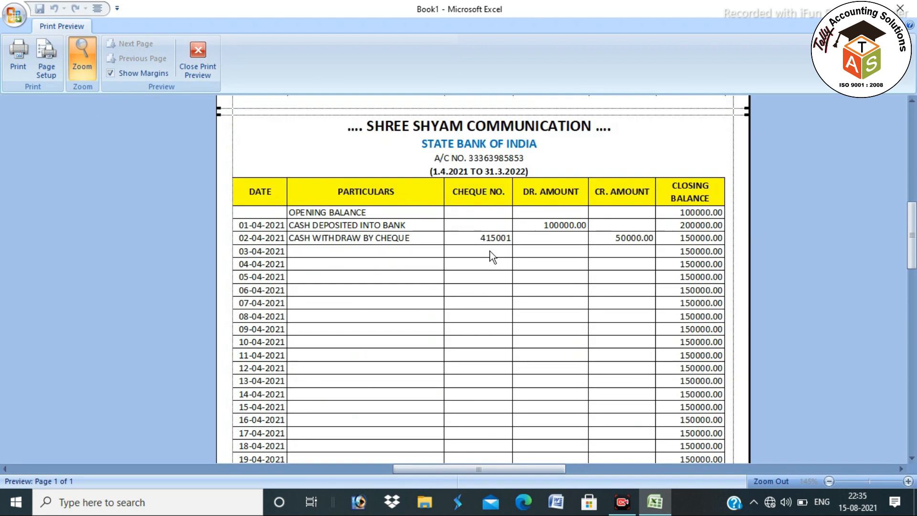
pyautogui.click(163, 72)
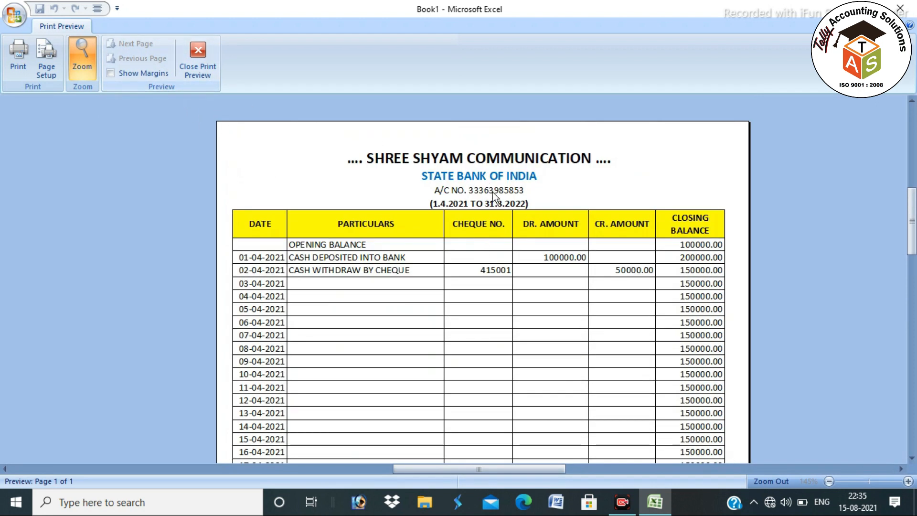
pyautogui.scroll(-5, 492, 229)
pyautogui.scroll(5, 487, 246)
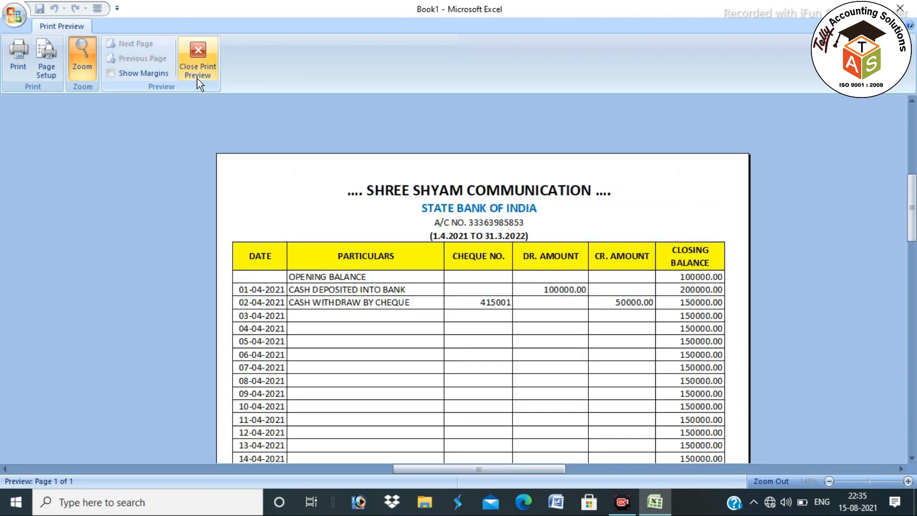
# Copy the statement range into Sheet2, then undo that paste
pyautogui.click(196, 65)
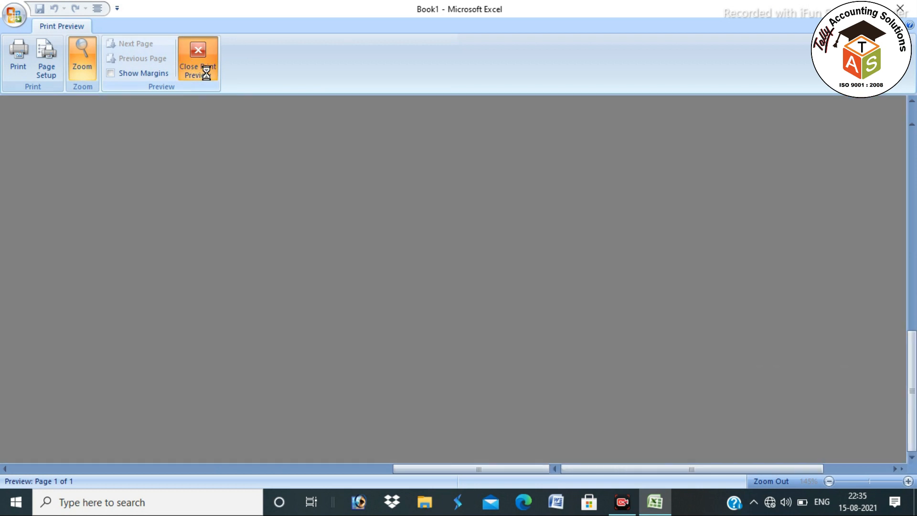
pyautogui.scroll(7, 420, 272)
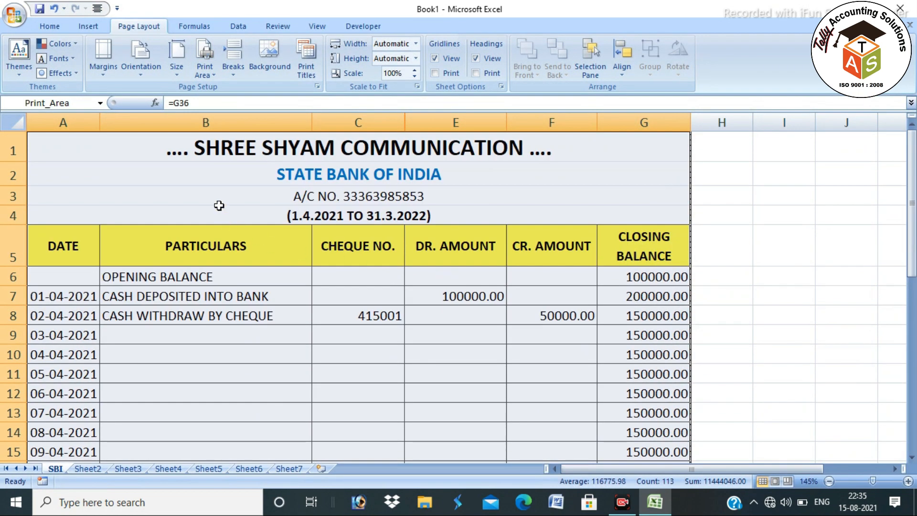
pyautogui.click(274, 399)
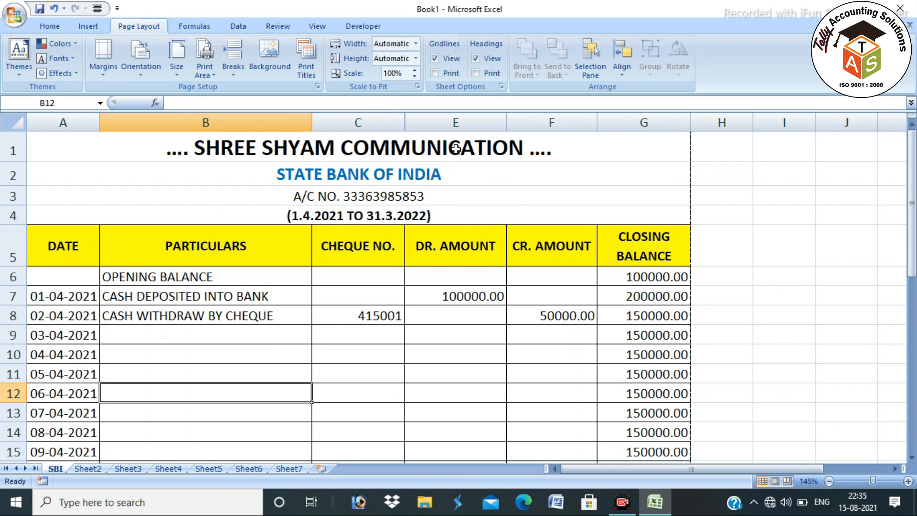
pyautogui.moveTo(461, 144); pyautogui.dragTo(691, 444)
pyautogui.moveTo(453, 503); pyautogui.dragTo(472, 417)
pyautogui.hotkey('ctrl', 'c')
pyautogui.click(88, 469)
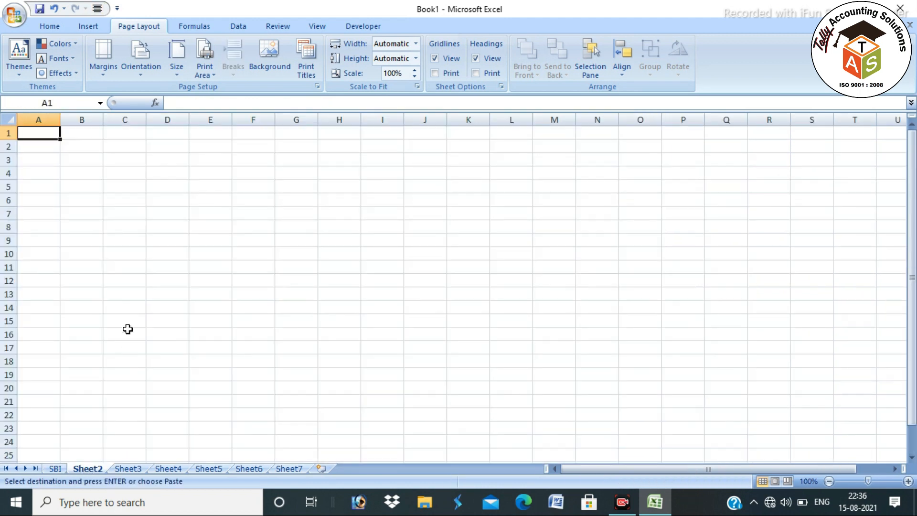
pyautogui.hotkey('ctrl', 'v')
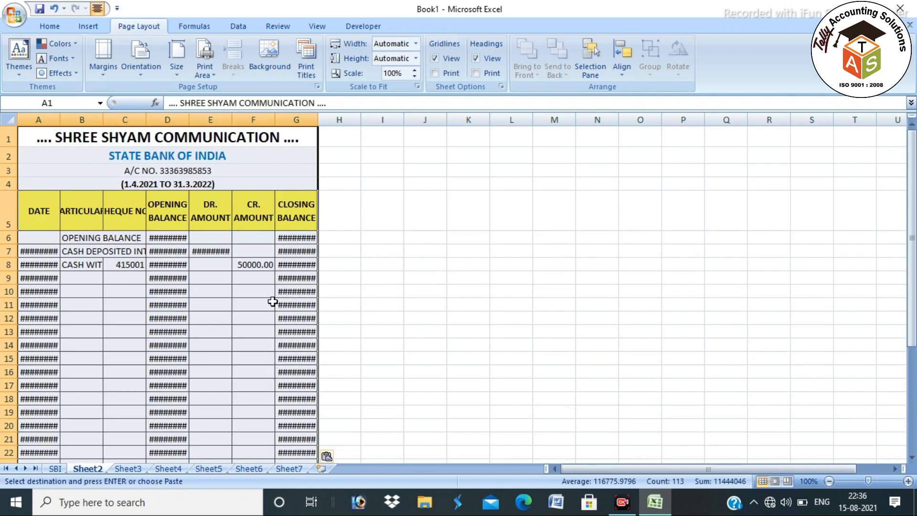
pyautogui.hotkey('ctrl', 'z')
pyautogui.click(251, 285)
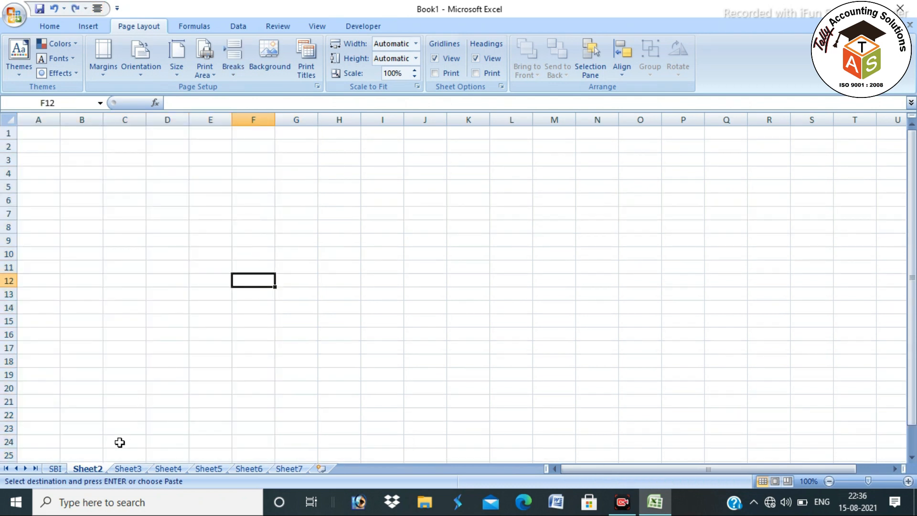
# Paste the entire SBI sheet into Sheet2 to keep column widths, then select rows 1–37
pyautogui.click(56, 469)
pyautogui.scroll(7, 305, 222)
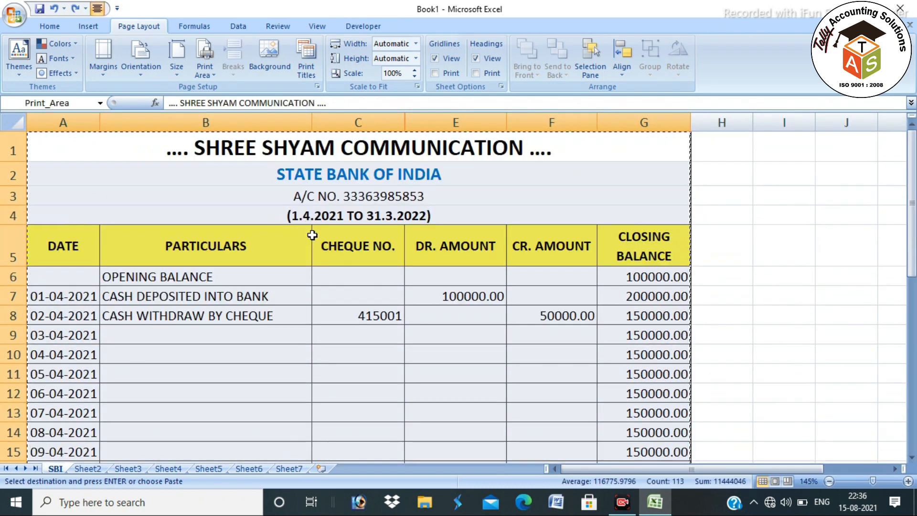
pyautogui.click(16, 123)
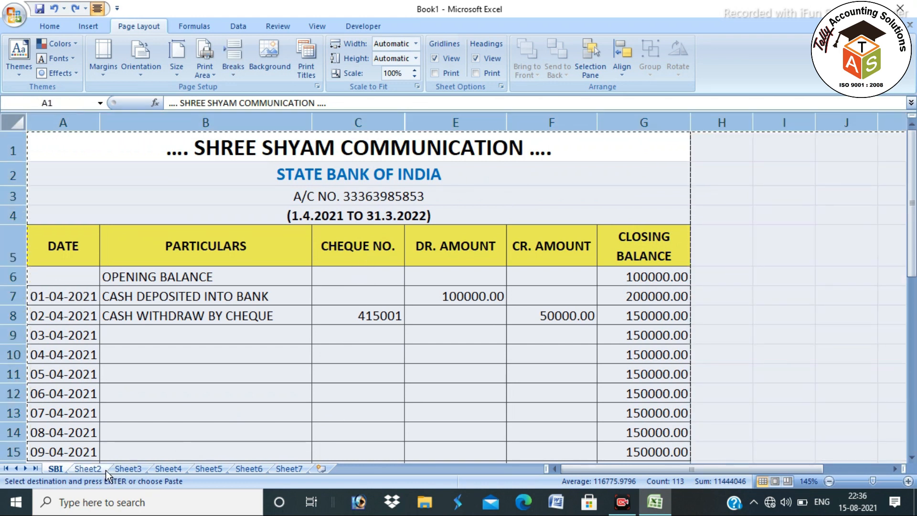
pyautogui.click(87, 469)
pyautogui.click(12, 122)
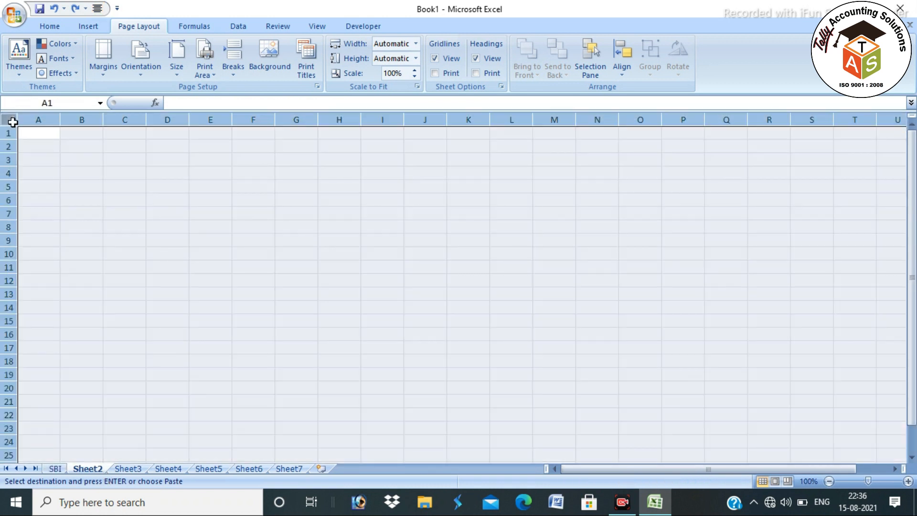
pyautogui.hotkey('ctrl', 'v')
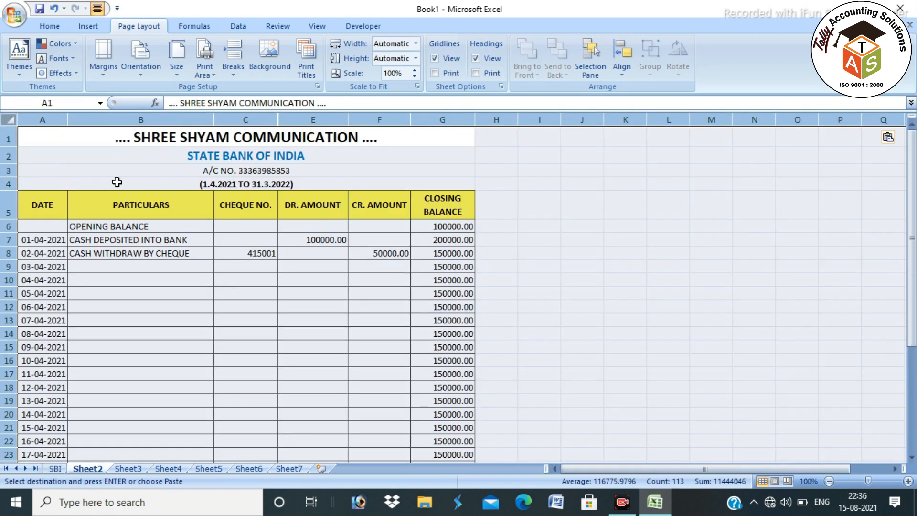
pyautogui.click(326, 137)
pyautogui.moveTo(434, 133)
pyautogui.mouseDown()
pyautogui.moveTo(432, 331)
pyautogui.moveTo(476, 501)
pyautogui.moveTo(475, 448)
pyautogui.moveTo(441, 438)
pyautogui.mouseUp()
# Set the selected statement as Sheet2's print area
pyautogui.click(197, 71)
pyautogui.click(220, 88)
pyautogui.click(203, 65)
pyautogui.click(220, 88)
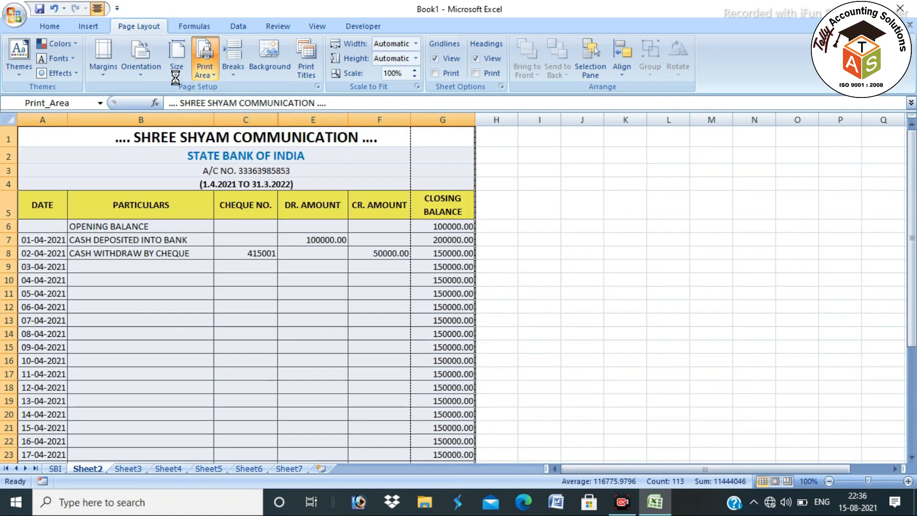
# Set Sheet2's page to A4 paper, portrait orientation and narrow margins, and preview it
pyautogui.click(176, 71)
pyautogui.click(191, 241)
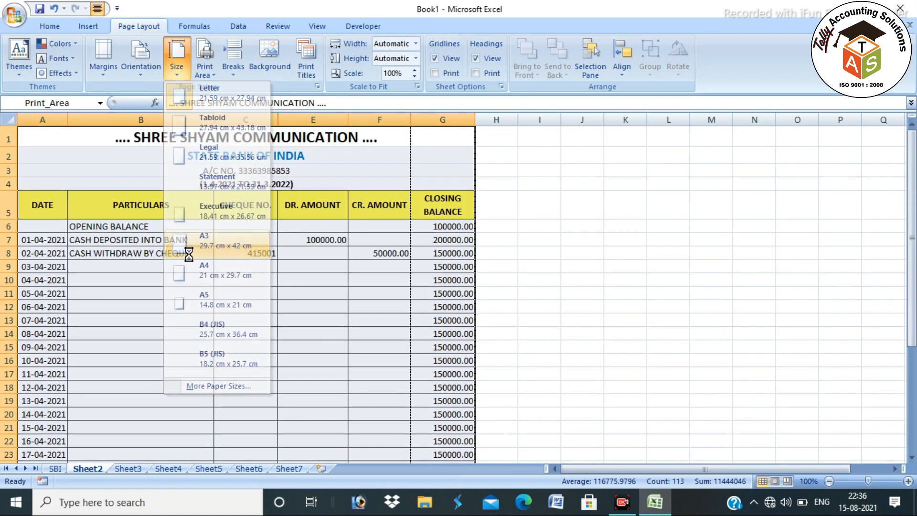
pyautogui.click(175, 72)
pyautogui.click(198, 241)
pyautogui.click(196, 70)
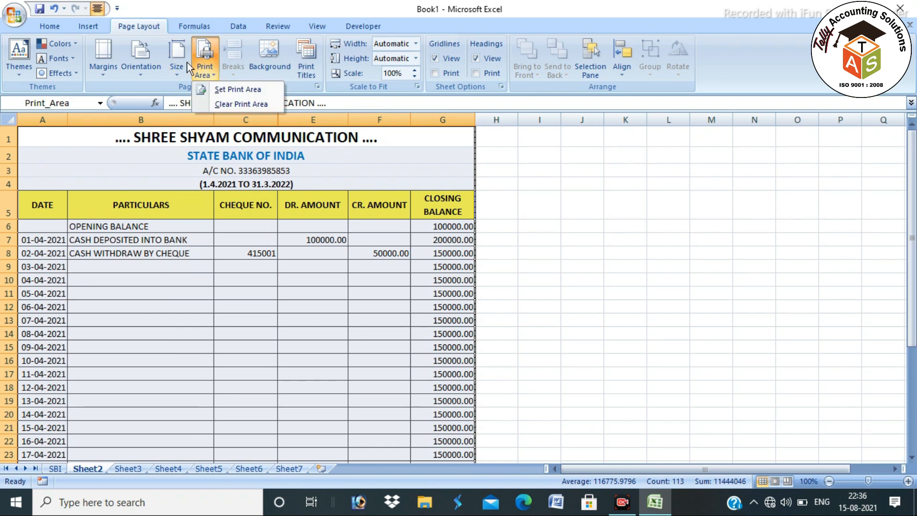
pyautogui.click(176, 71)
pyautogui.click(191, 268)
pyautogui.click(144, 65)
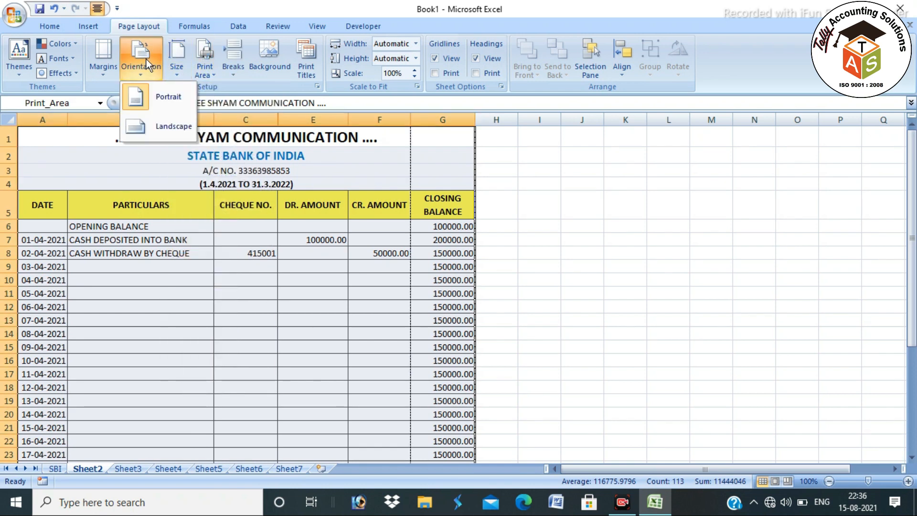
pyautogui.click(163, 98)
pyautogui.click(104, 59)
pyautogui.click(146, 254)
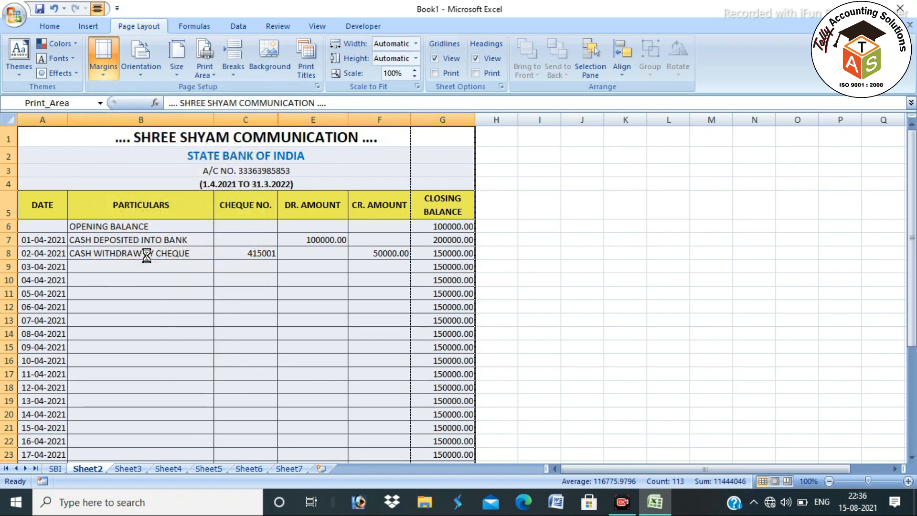
pyautogui.click(567, 162)
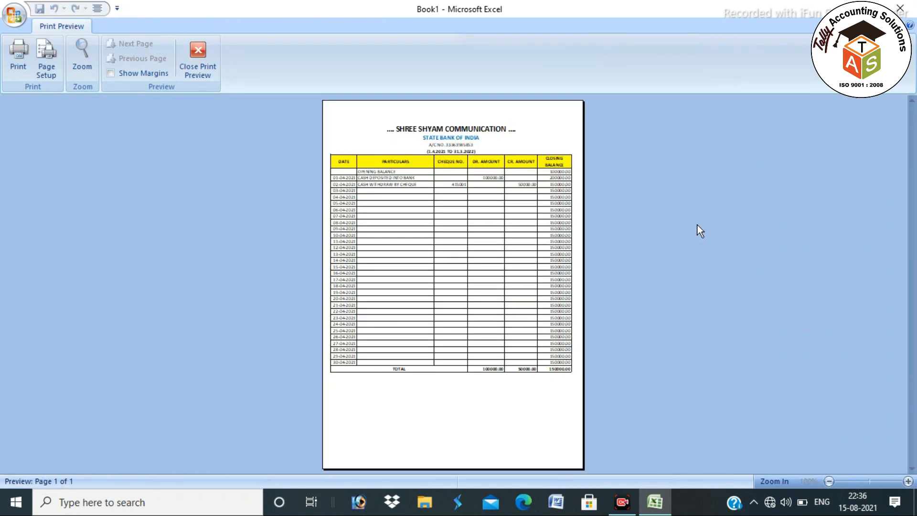
pyautogui.press('Escape')
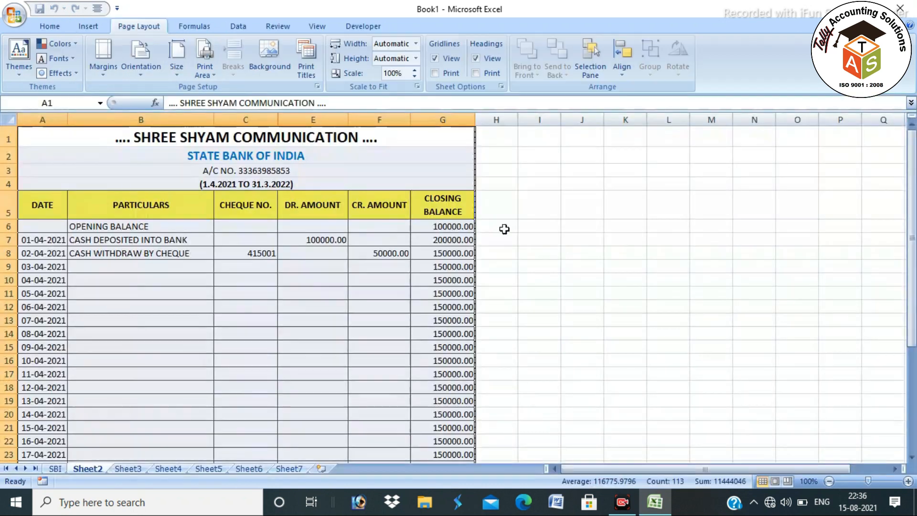
# Rename Sheet2 to BOI
pyautogui.doubleClick(89, 469)
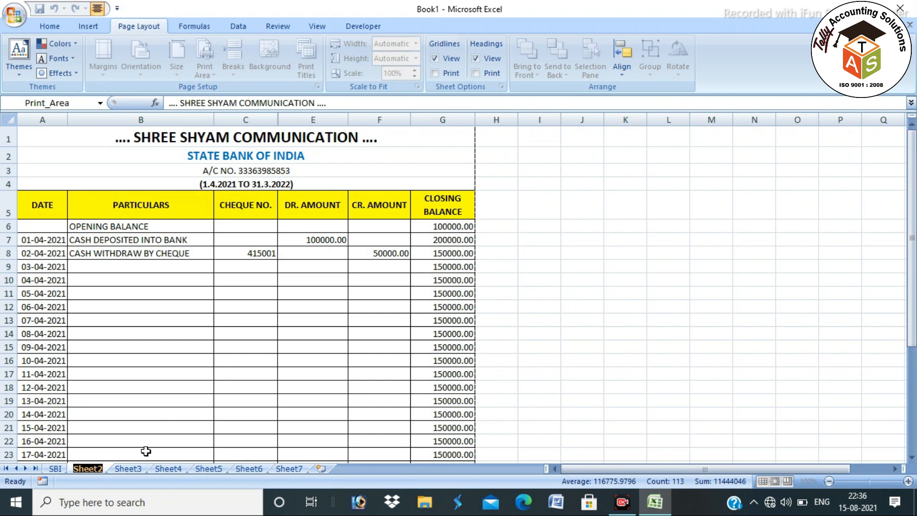
pyautogui.write('BOI')
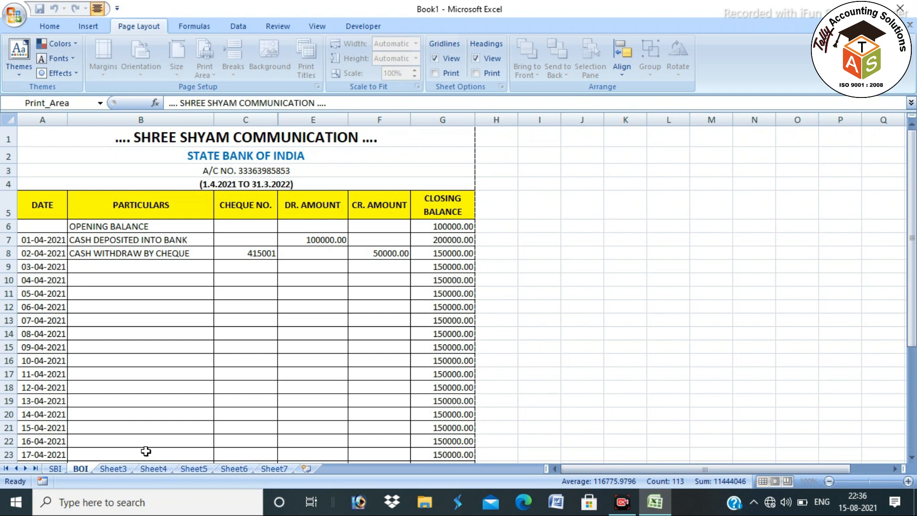
pyautogui.click(240, 348)
# Delete STATE from the bank name in A2 and enter the new account number in A3
pyautogui.doubleClick(204, 155)
pyautogui.moveTo(189, 155); pyautogui.dragTo(407, 196)
pyautogui.press('Delete')
pyautogui.doubleClick(259, 170)
pyautogui.press('Return')
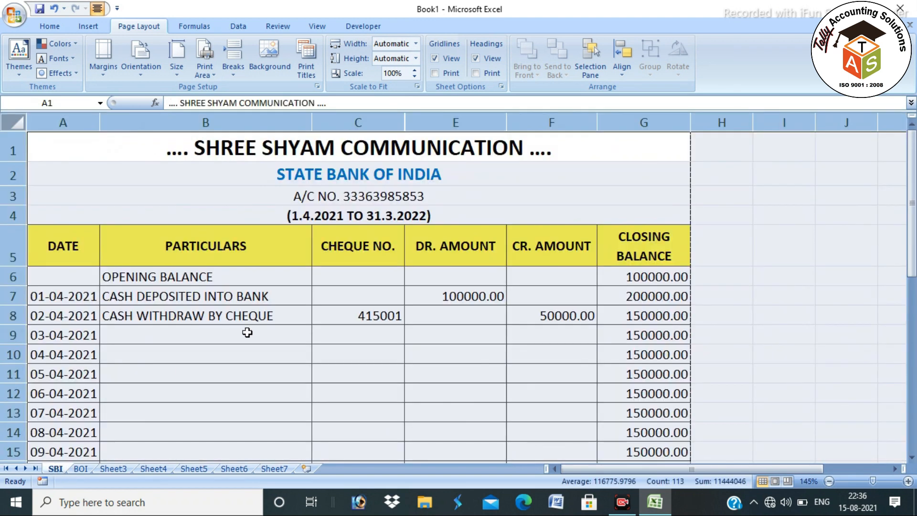
pyautogui.click(55, 468)
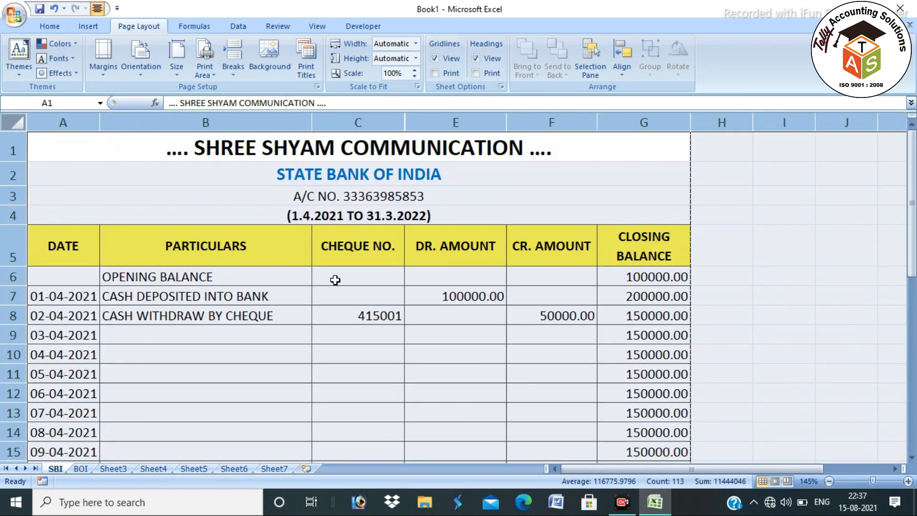